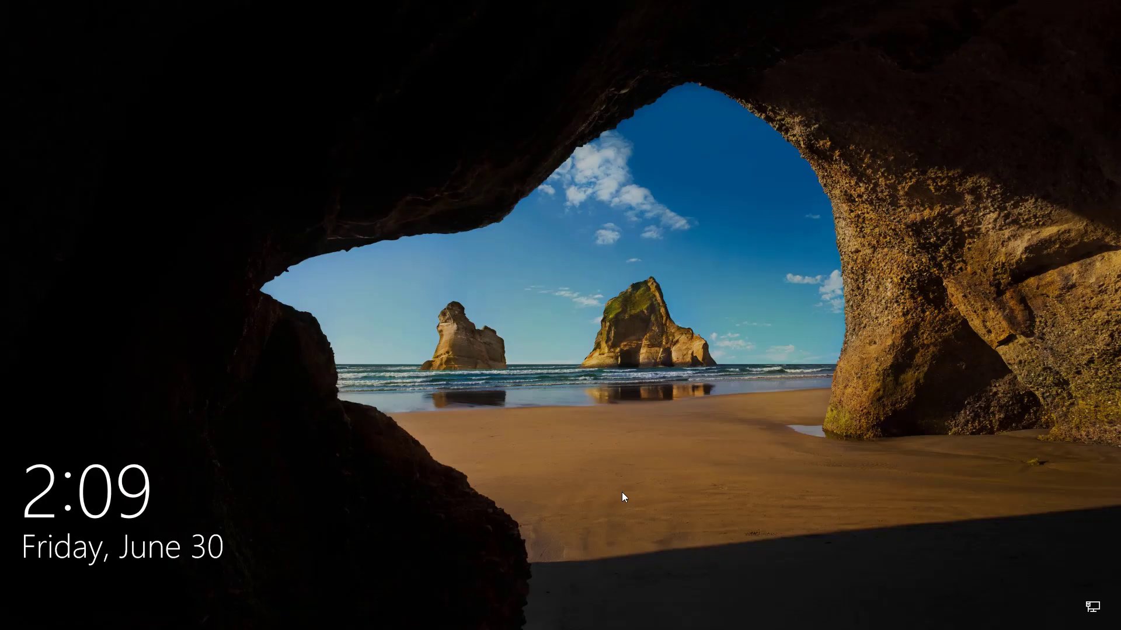
- Dismiss the lock screen to bring up the account's password prompt
left_click(344, 457)
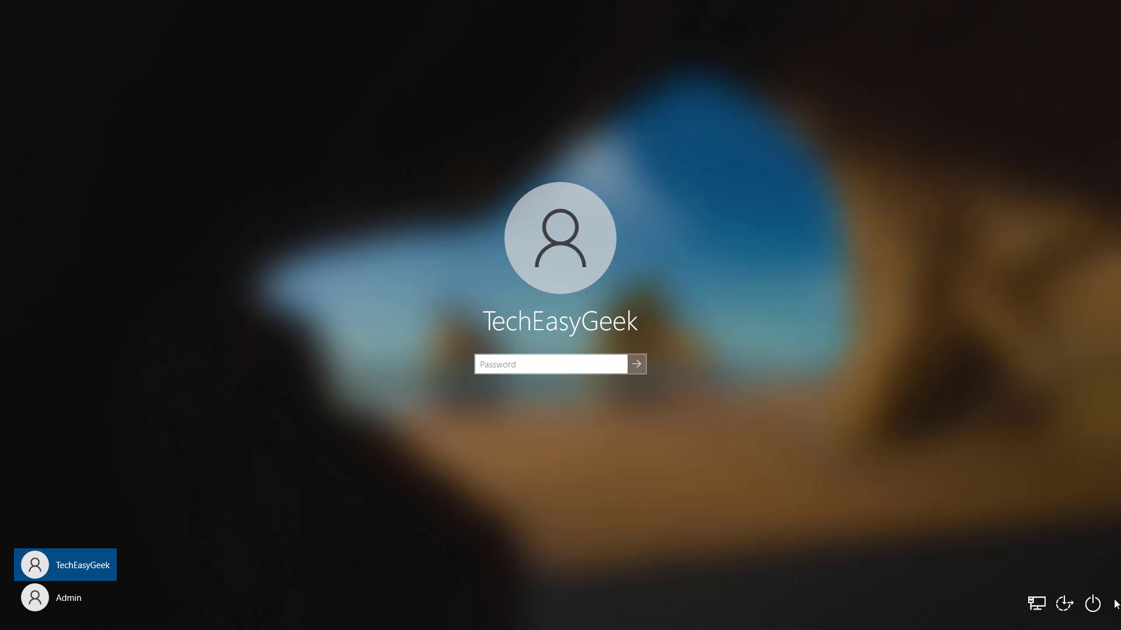
- Restart into recovery and go to Troubleshoot > Advanced options > Startup Settings
left_click(1093, 606)
left_click(1088, 579, "shift")
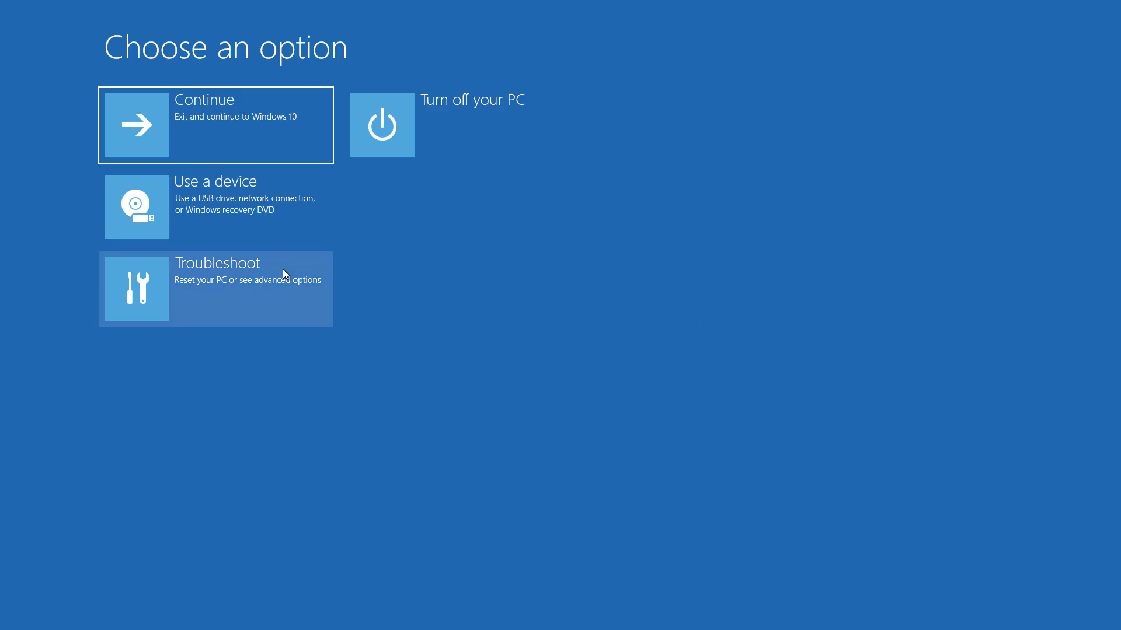
left_click(283, 268)
left_click(259, 204)
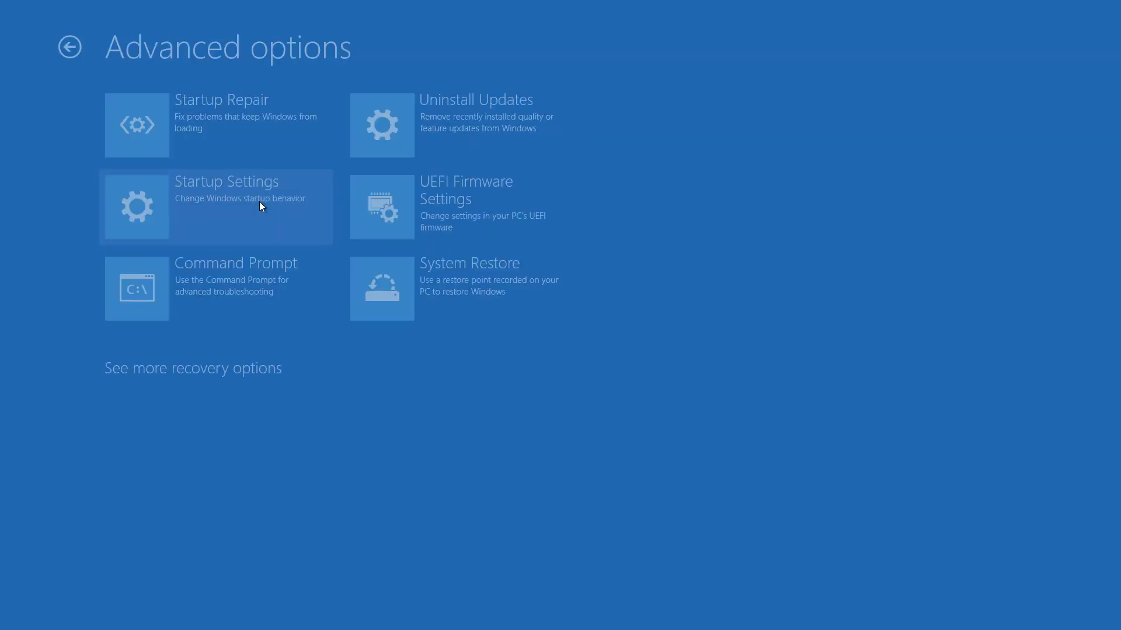
left_click(256, 208)
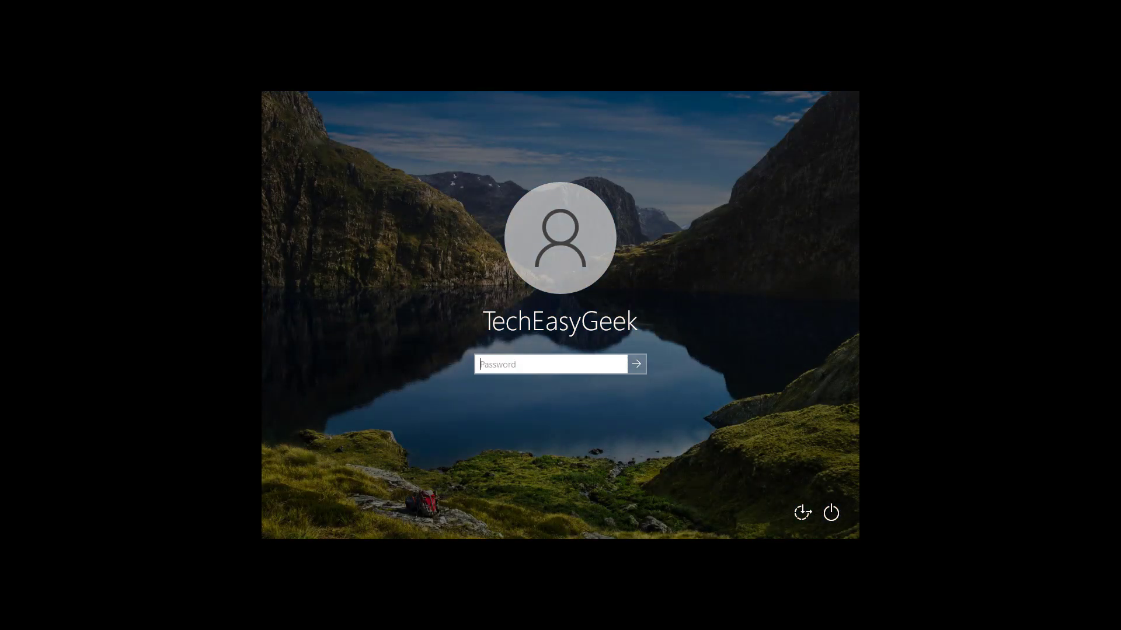
- Enter the account password and sign in to the Safe Mode desktop
left_click(493, 367)
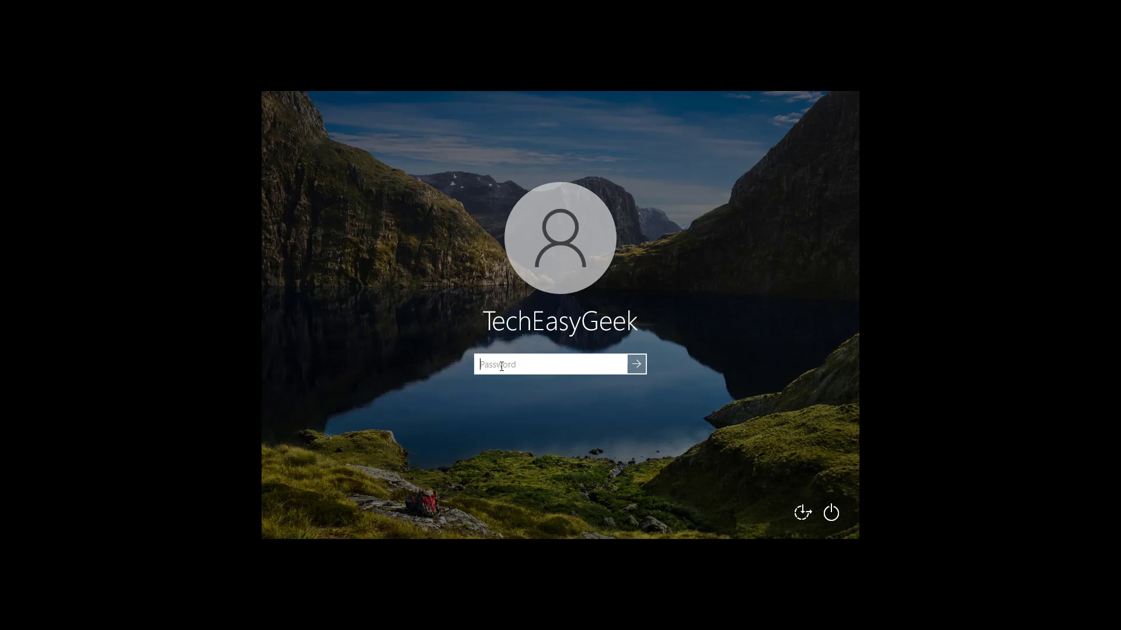
type("********")
key("Return")
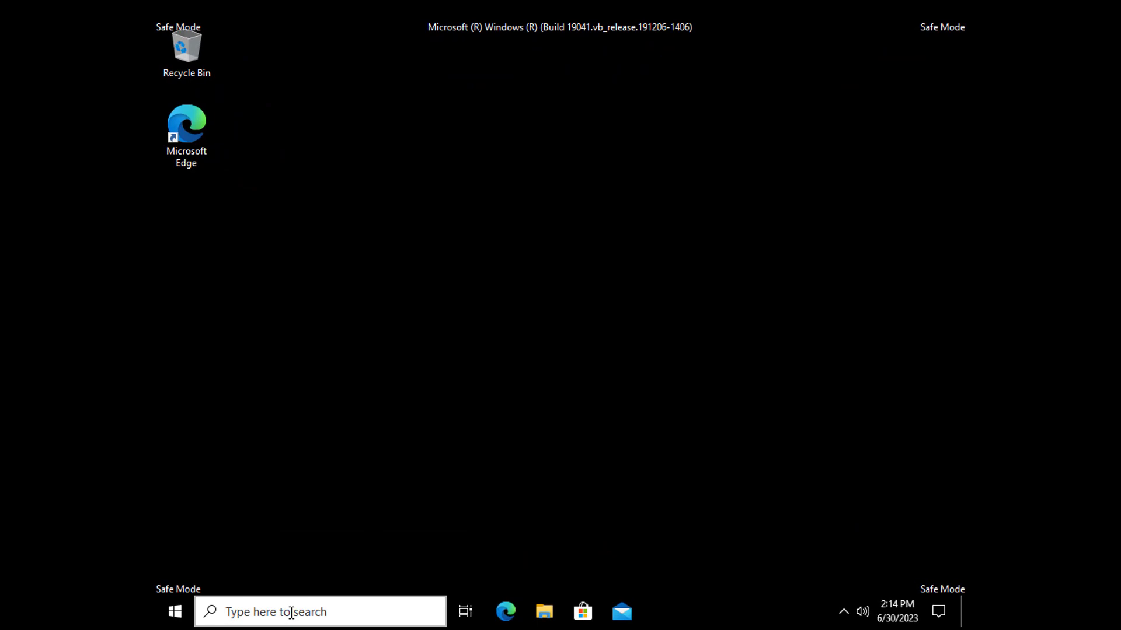
- Search for cmd and run Command Prompt as administrator
left_click(291, 611)
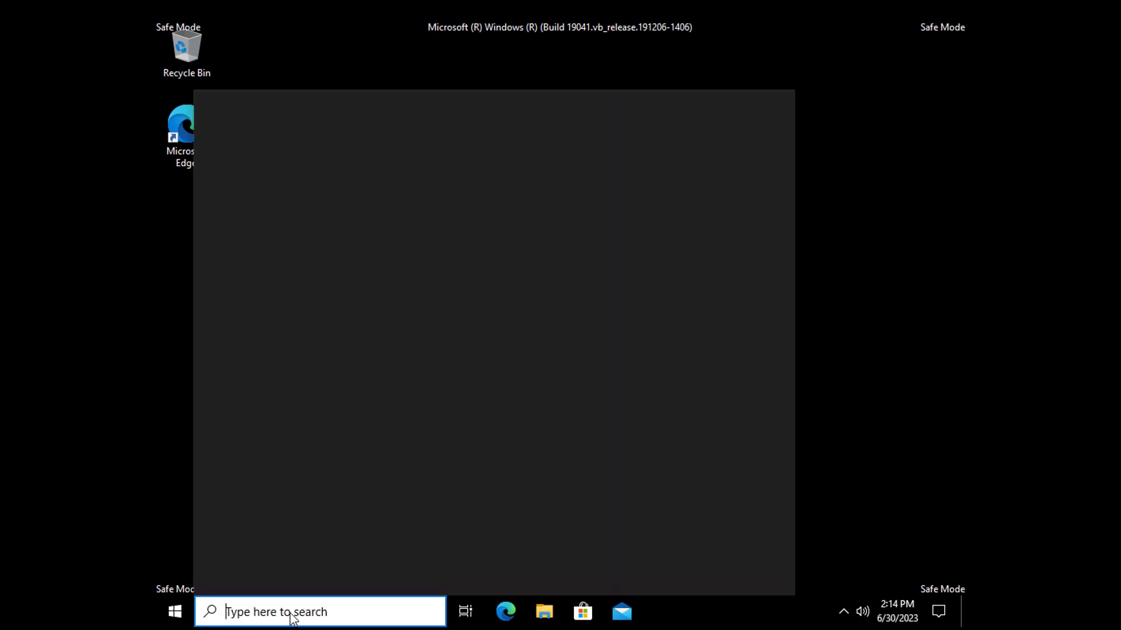
type("cn")
key("BackSpace")
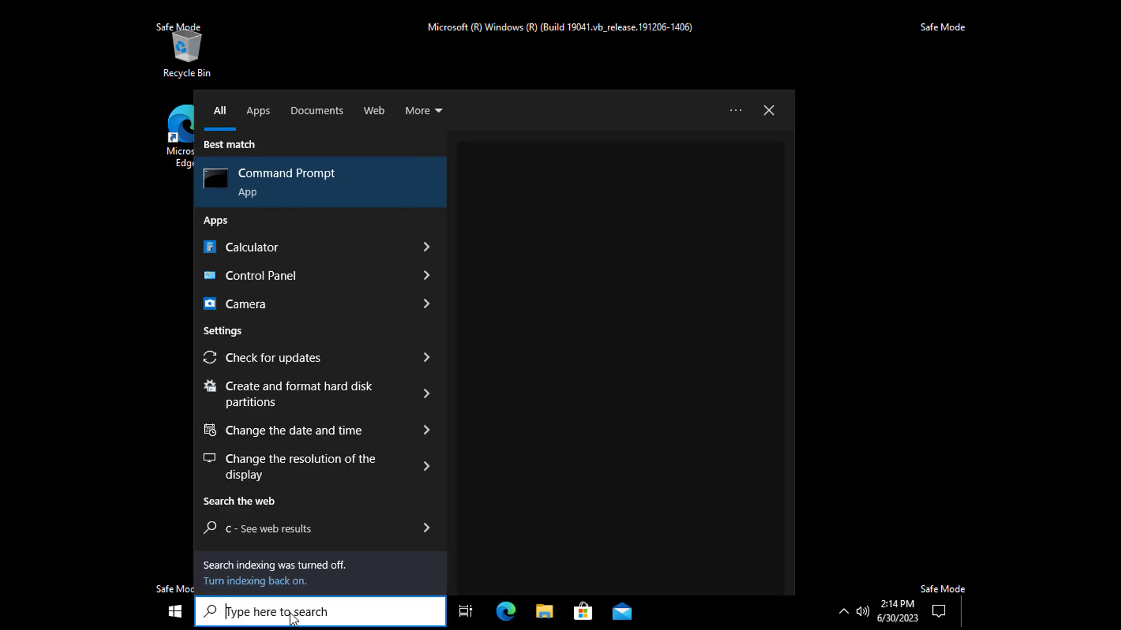
key("BackSpace")
type("cmd")
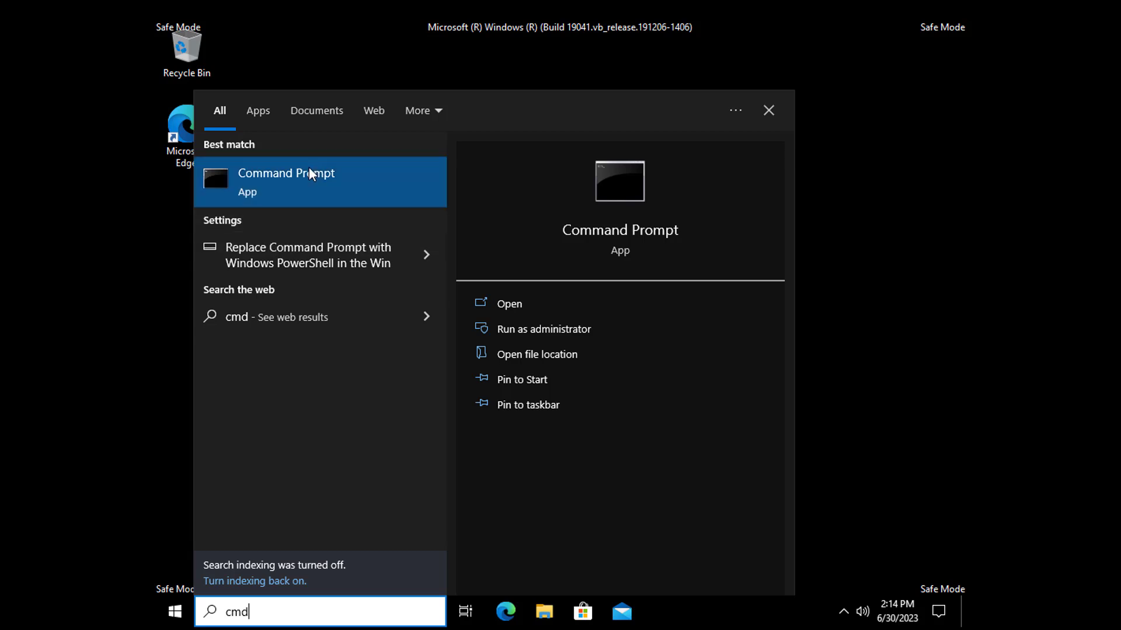
right_click(308, 166)
left_click(379, 181)
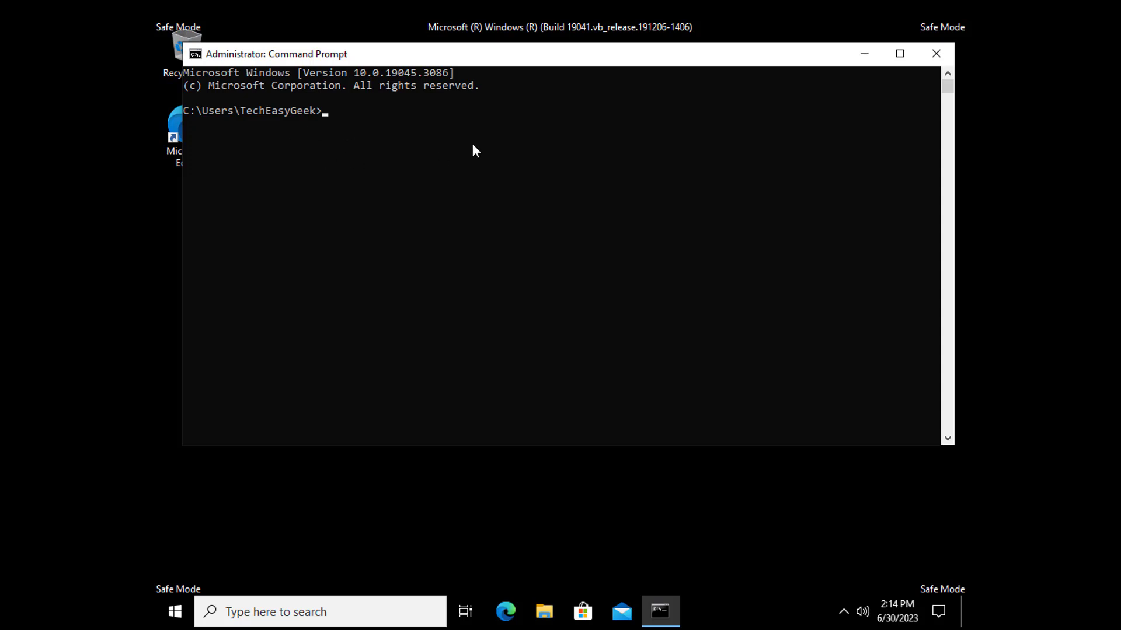
type("wmic")
type(" u")
type("ser")
type("account")
type(" get domain,")
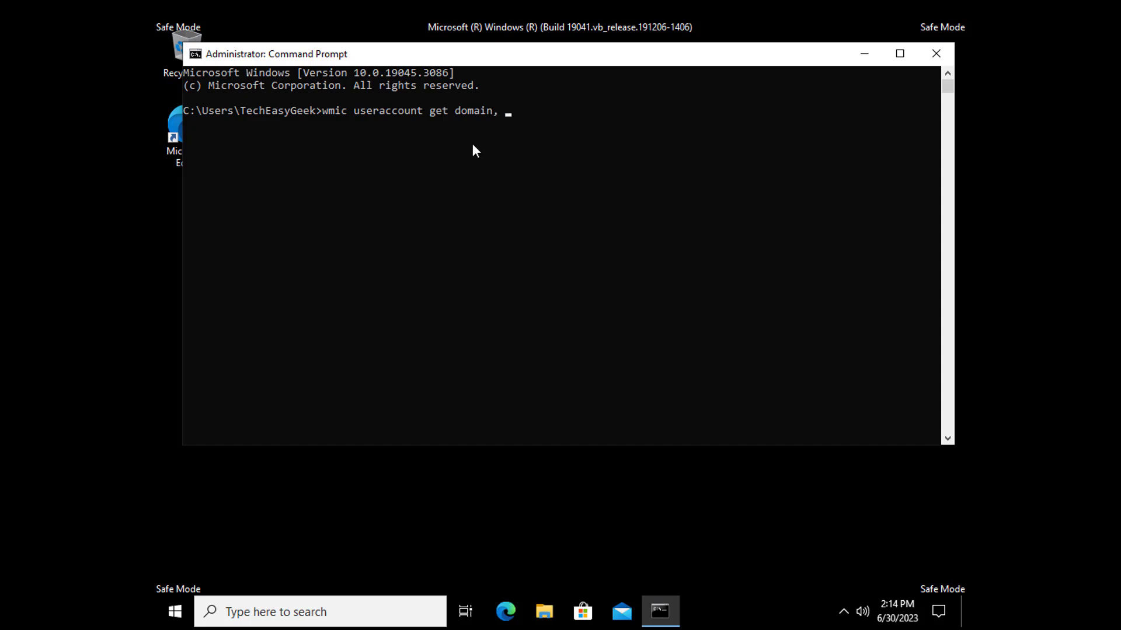
type("name,")
type(" sig")
- Run 'wmic useraccount get domain, name, sid' and highlight the main account's name and SID
key("BackSpace")
key("BackSpace")
type("id")
key("Return")
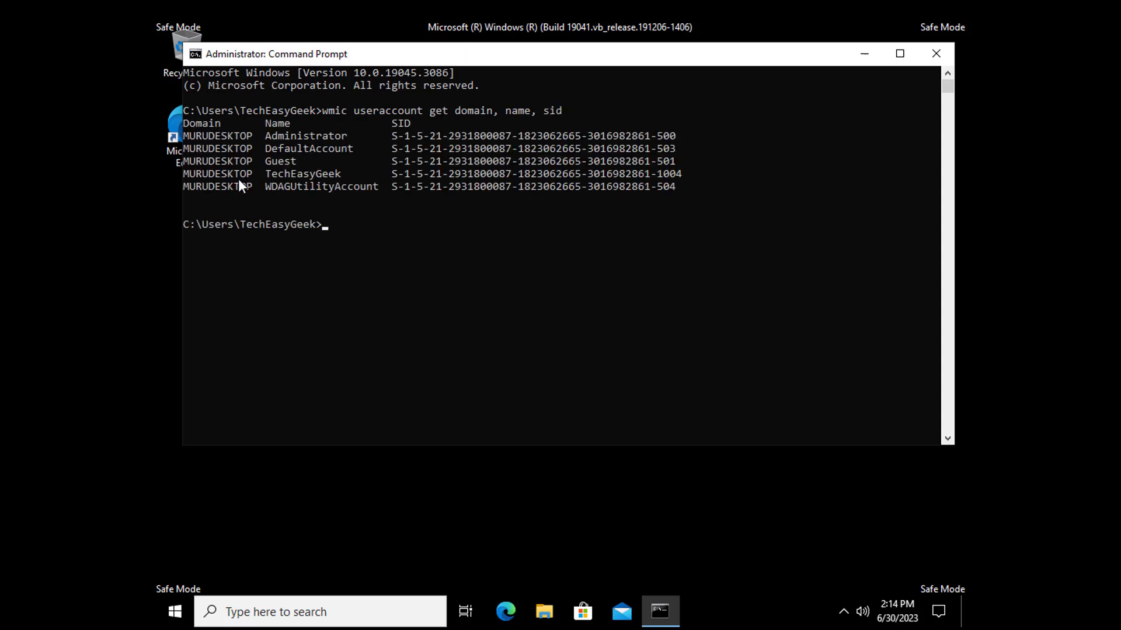
left_click_drag(262, 174, 424, 174)
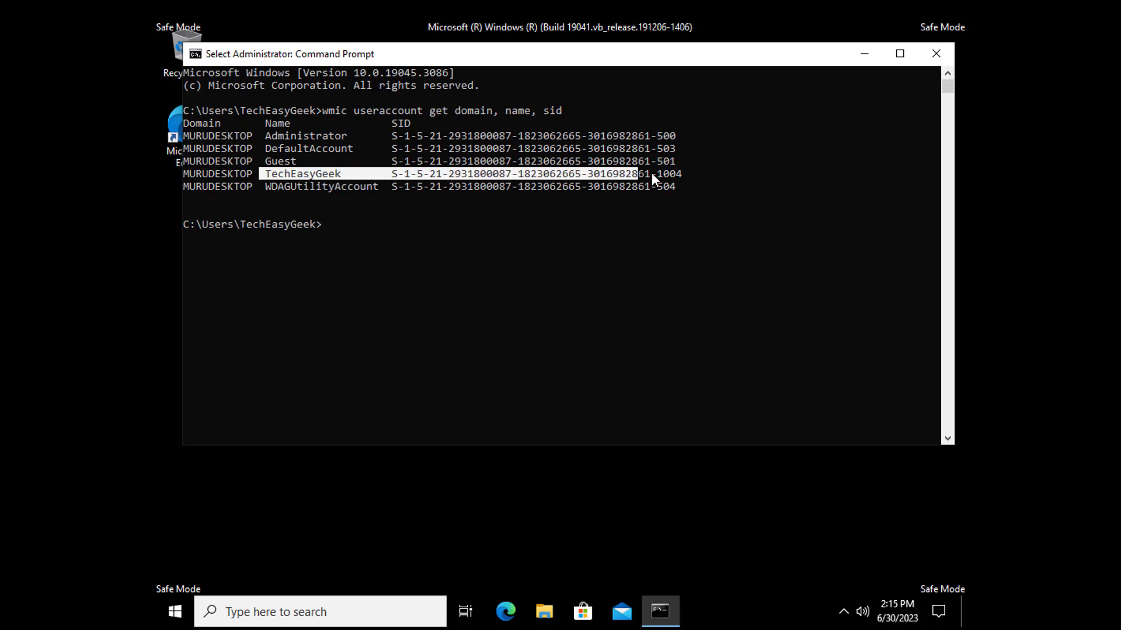
left_click_drag(651, 173, 678, 172)
- Search for regedit and run Registry Editor as administrator
left_click(313, 620)
type("regedi")
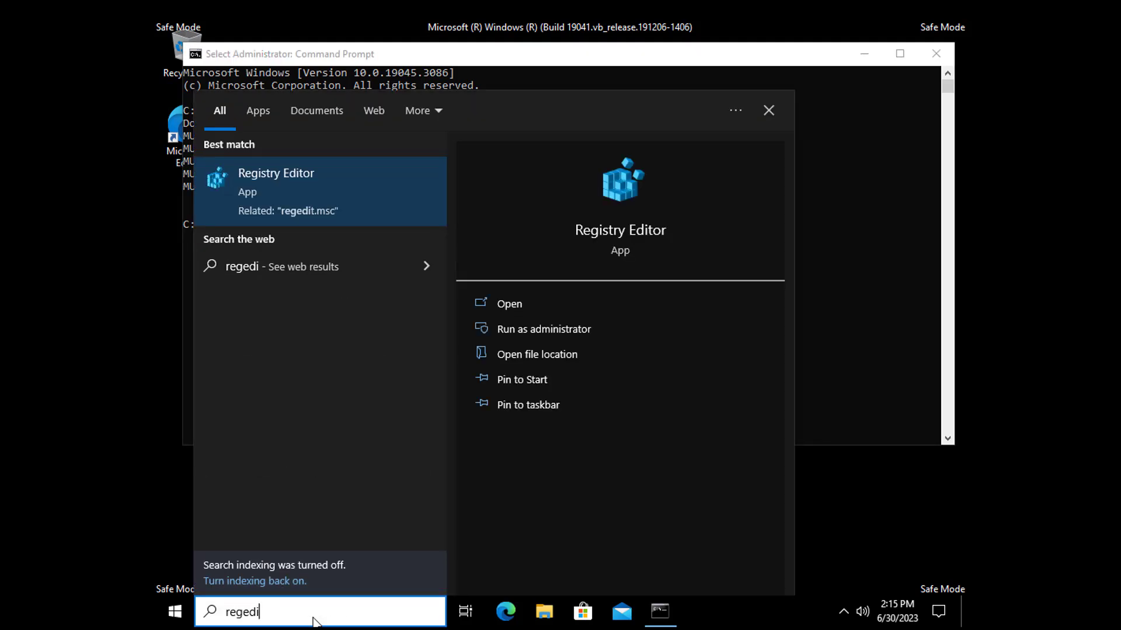
type("t")
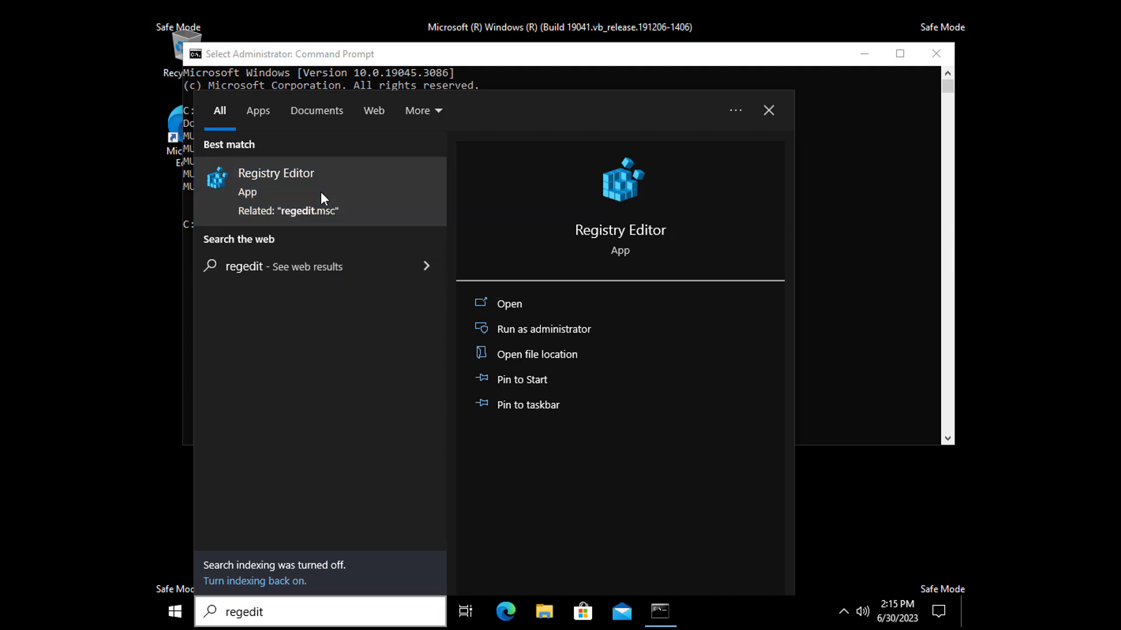
right_click(321, 192)
left_click(348, 203)
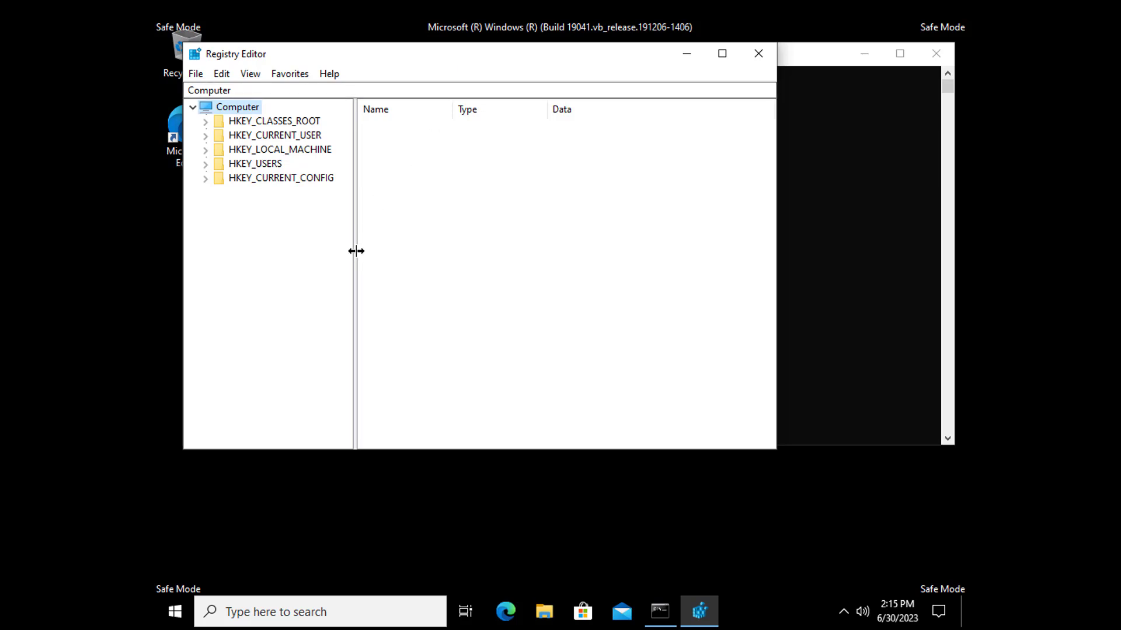
- Enlarge the Registry Editor window and expand HKEY_LOCAL_MACHINE\SOFTWARE\Microsoft
left_click_drag(355, 251, 430, 253)
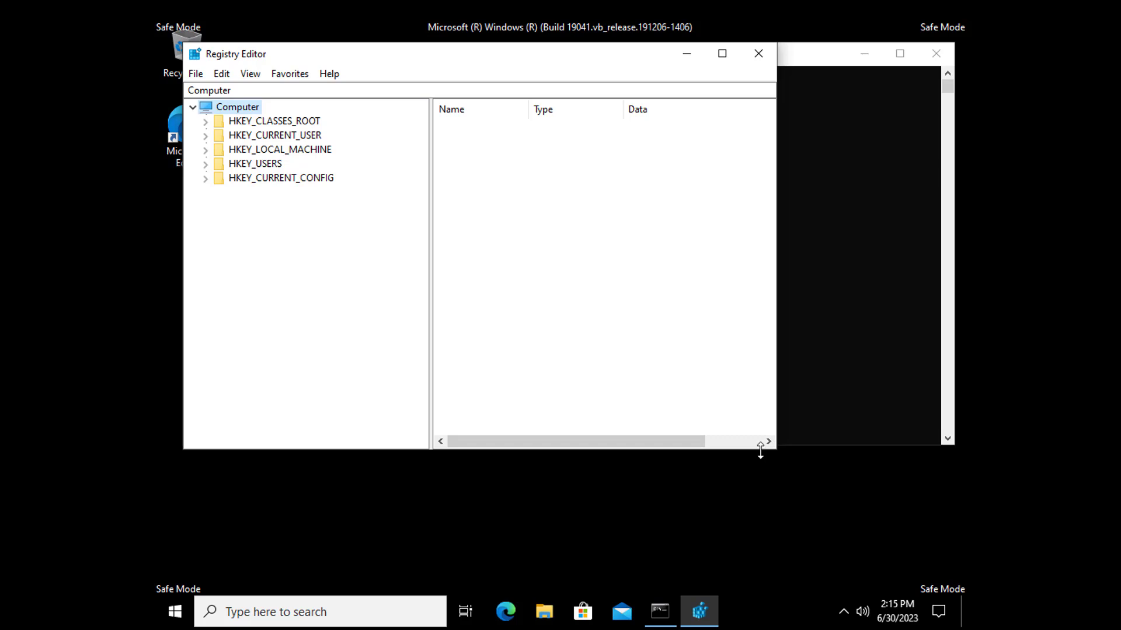
left_click_drag(762, 450, 776, 543)
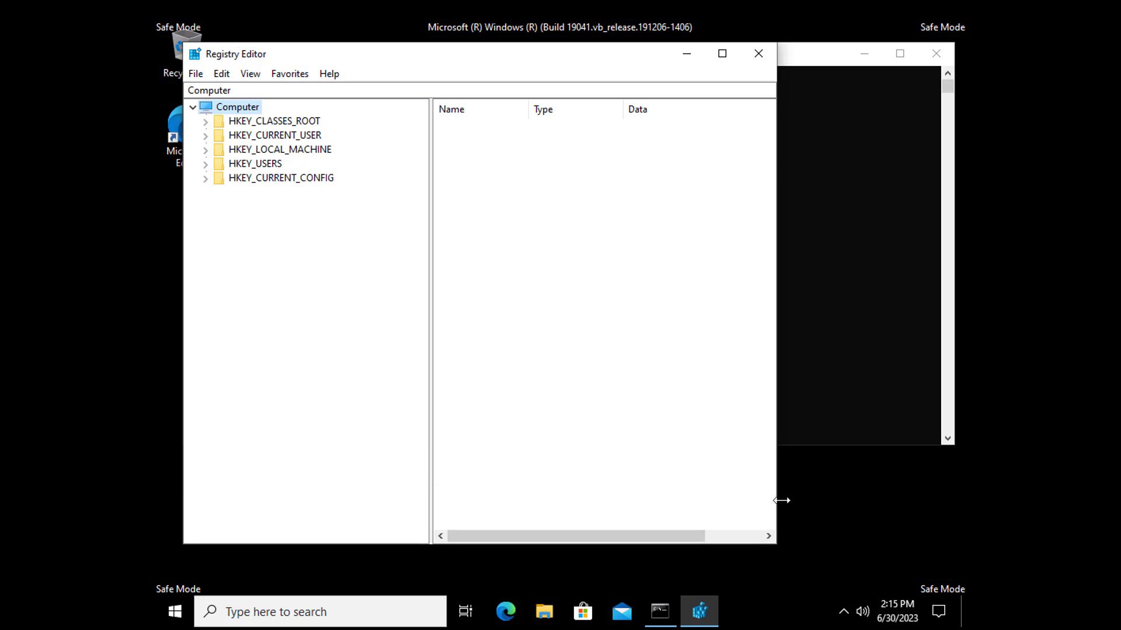
left_click_drag(777, 505, 843, 504)
left_click(262, 151)
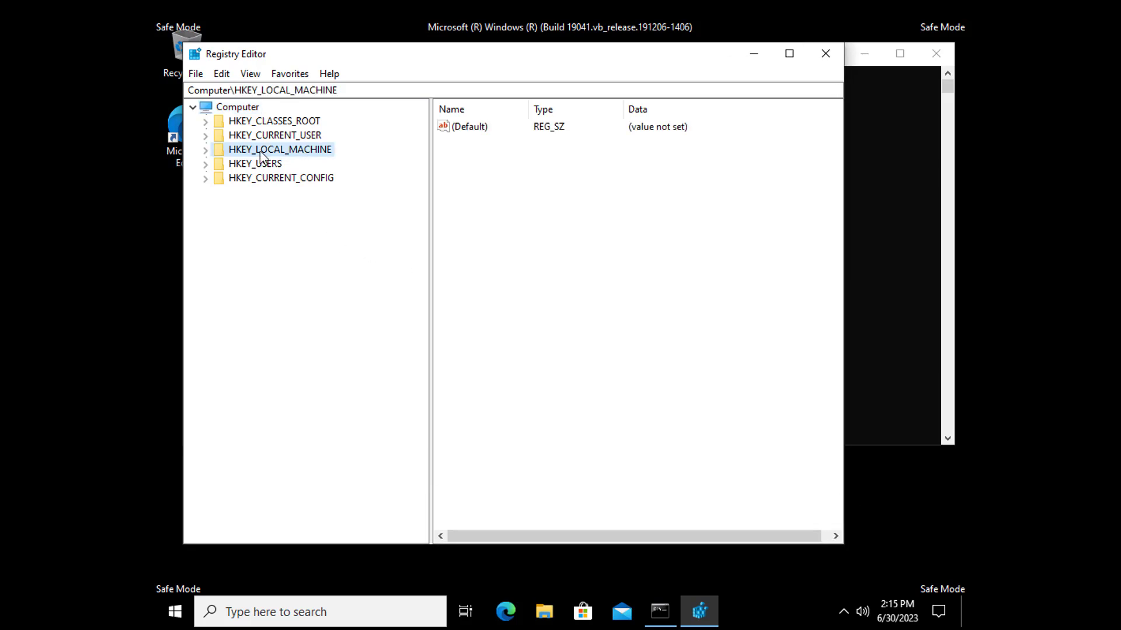
left_click(204, 151)
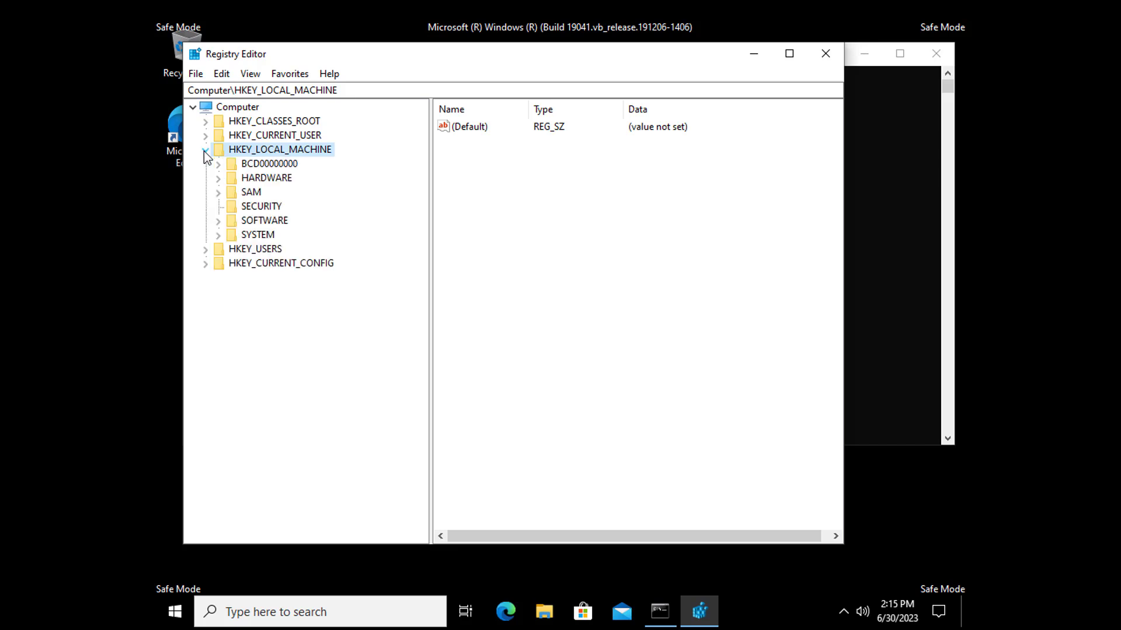
left_click(264, 221)
left_click(218, 221)
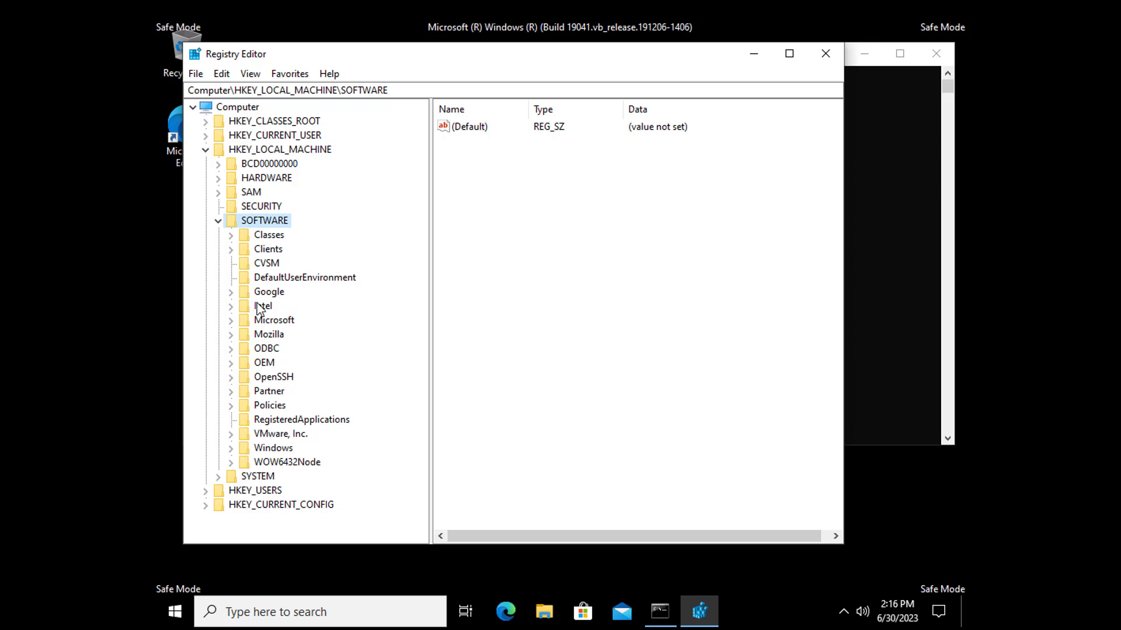
left_click(263, 321)
left_click(231, 320)
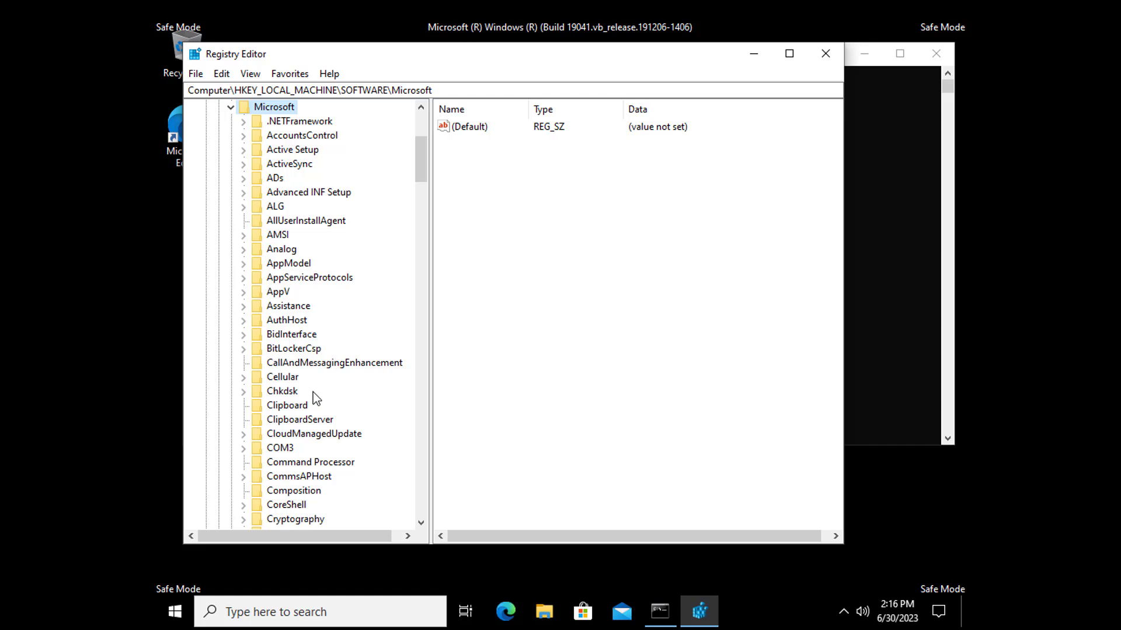
left_click(293, 407)
key("w")
scroll(289, 407, "down", 7)
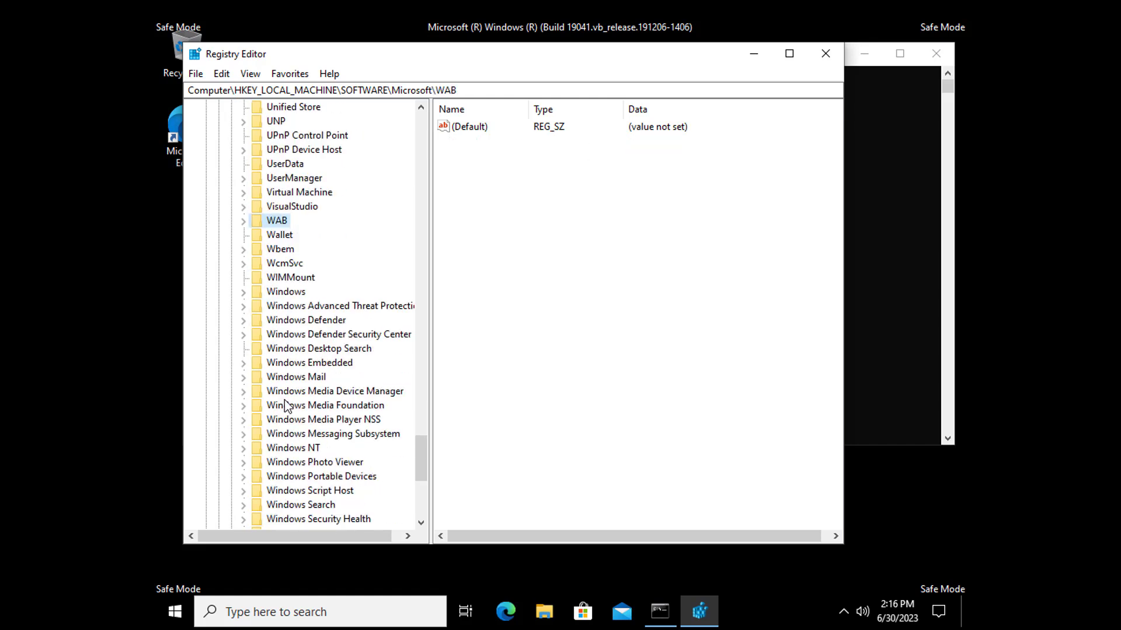
scroll(286, 408, "down", 2)
- Expand Windows NT\CurrentVersion\ProfileList, widen the key tree, and return to Command Prompt
left_click(289, 366)
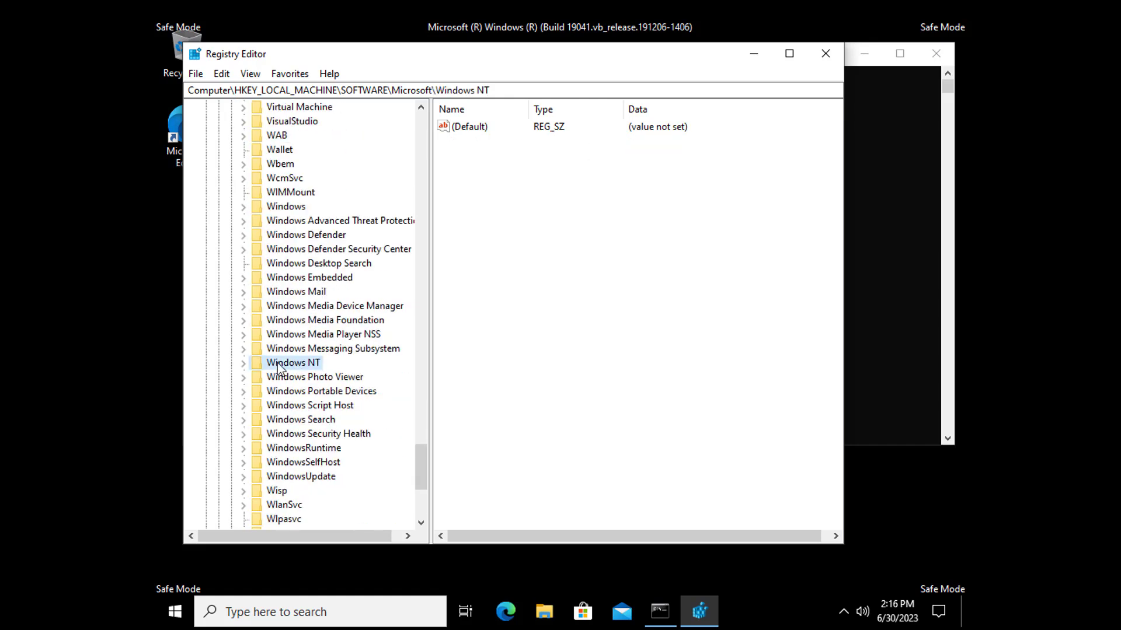
left_click(244, 362)
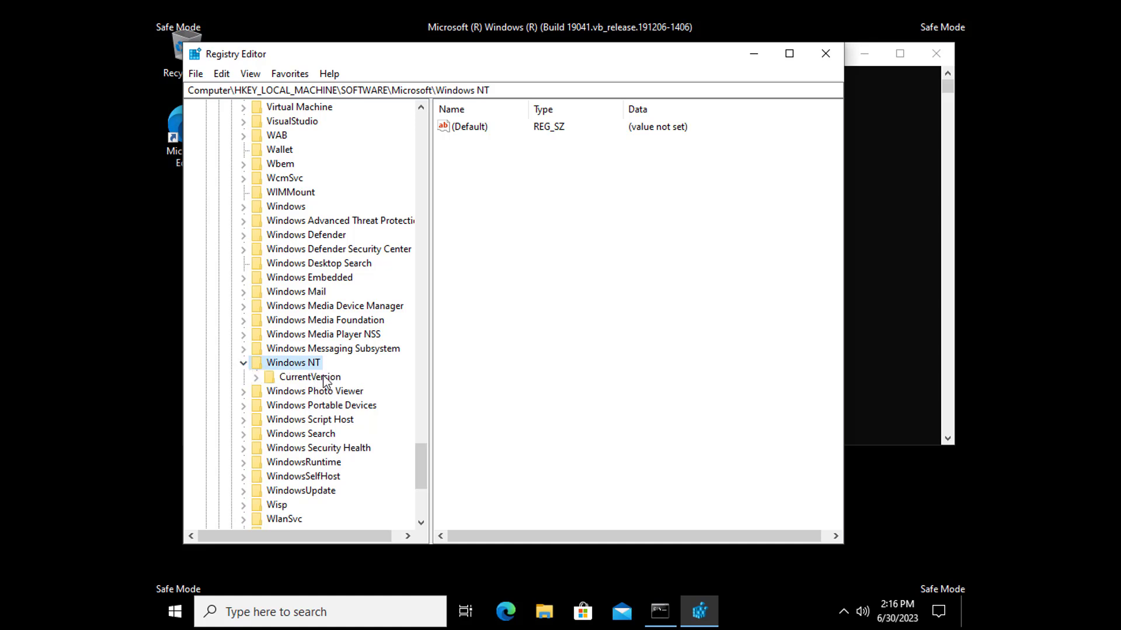
left_click(303, 378)
left_click(256, 377)
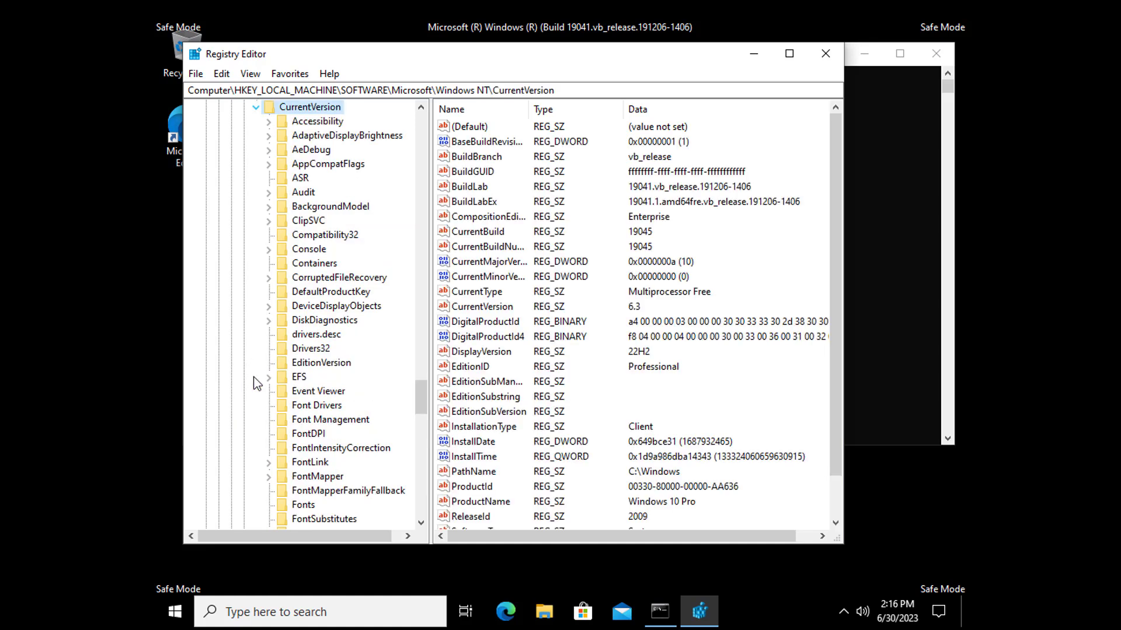
scroll(333, 354, "down", 2)
left_click(320, 350)
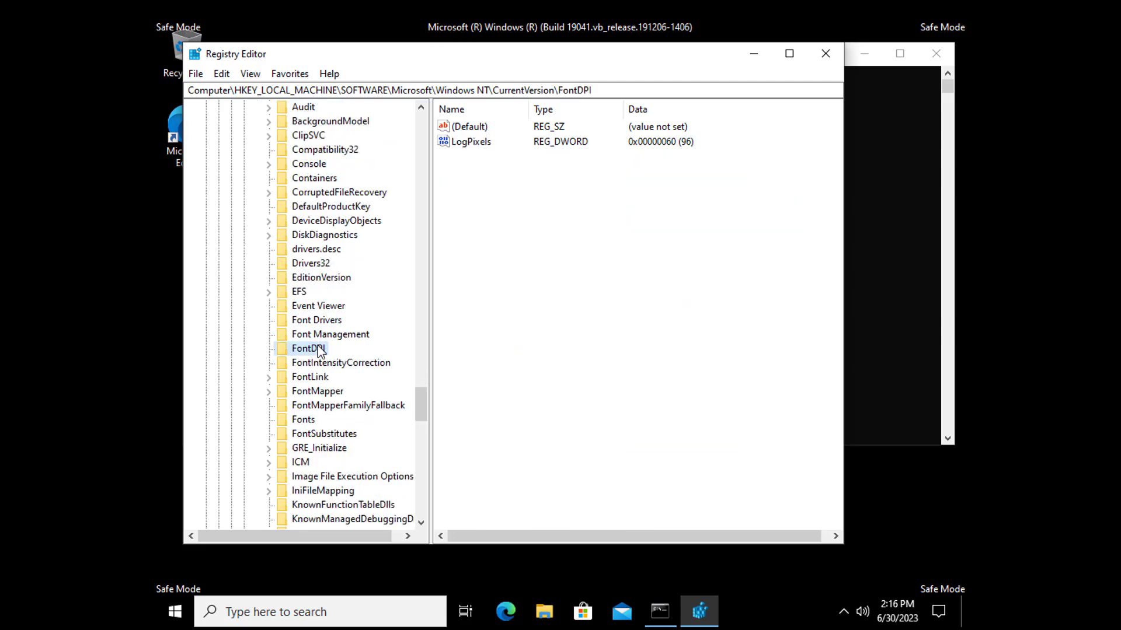
key("p")
scroll(338, 372, "down", 2)
scroll(341, 375, "down", 5)
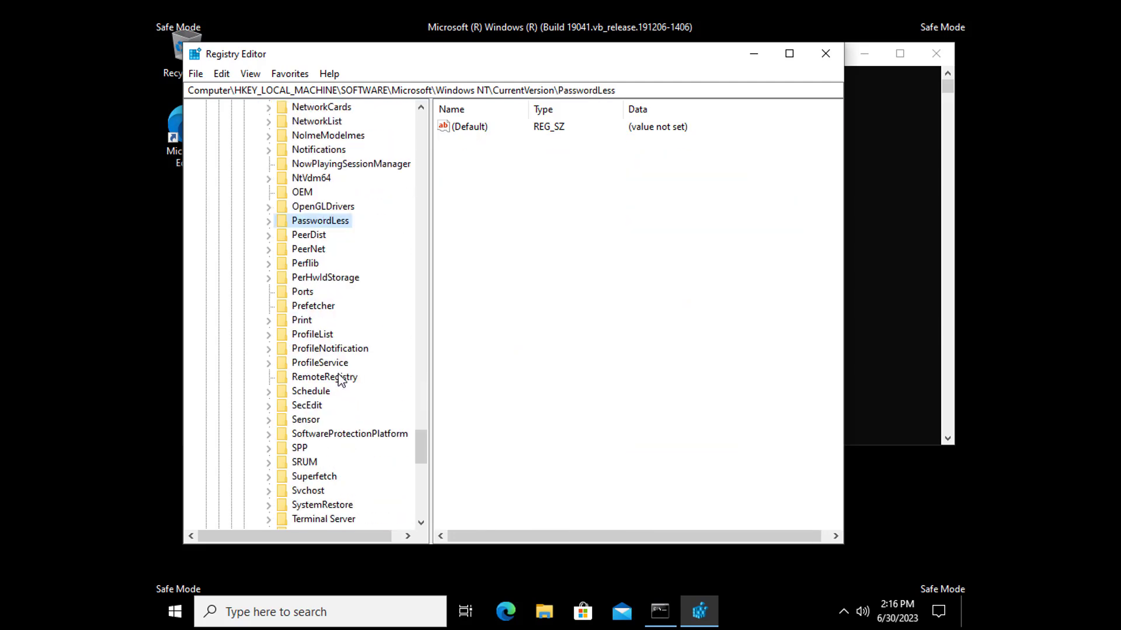
left_click(302, 334)
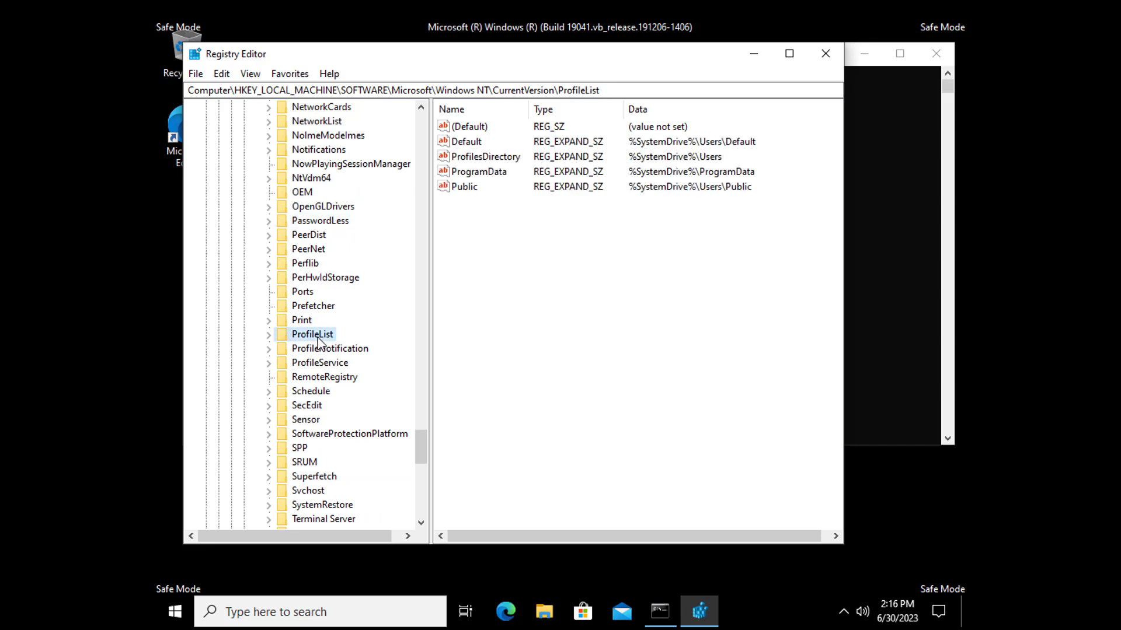
left_click(269, 334)
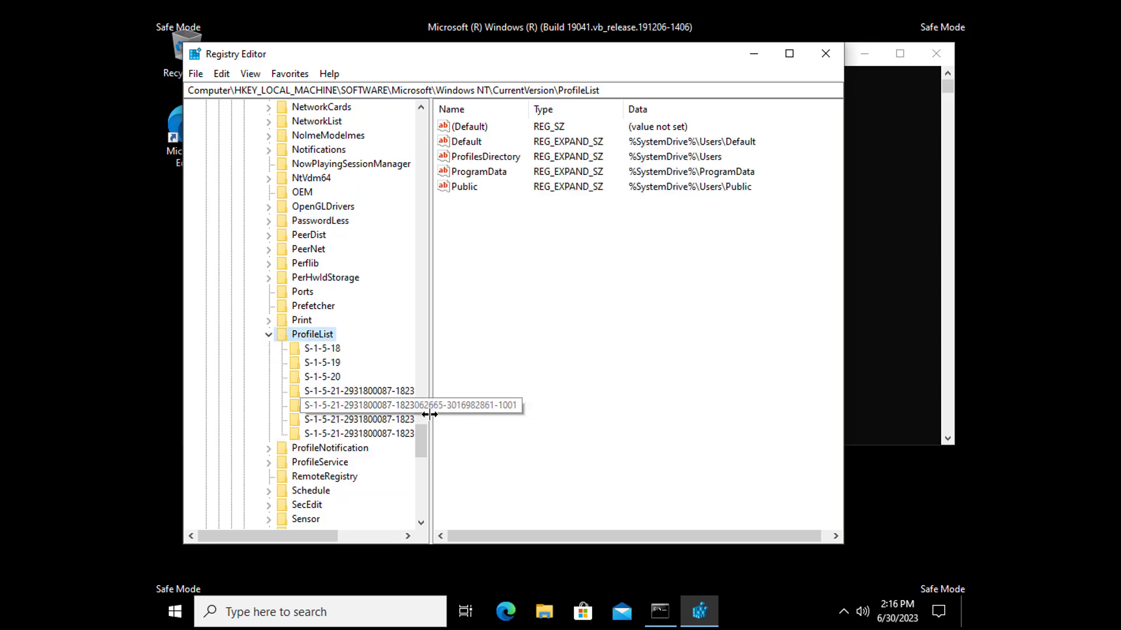
left_click_drag(431, 370, 519, 367)
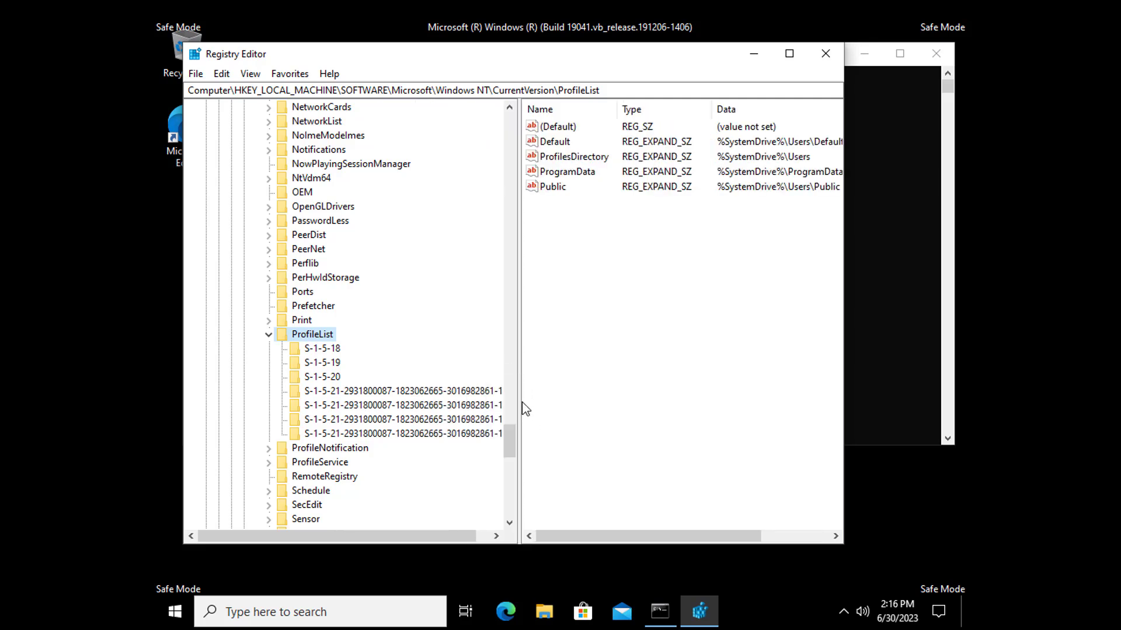
left_click_drag(519, 401, 581, 398)
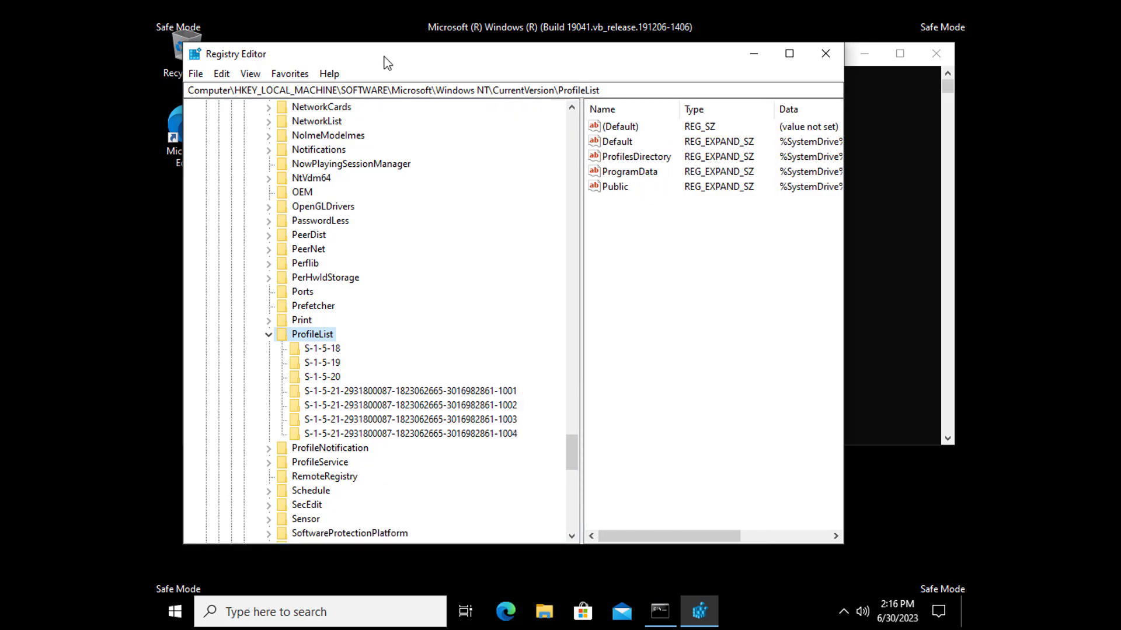
left_click(750, 56)
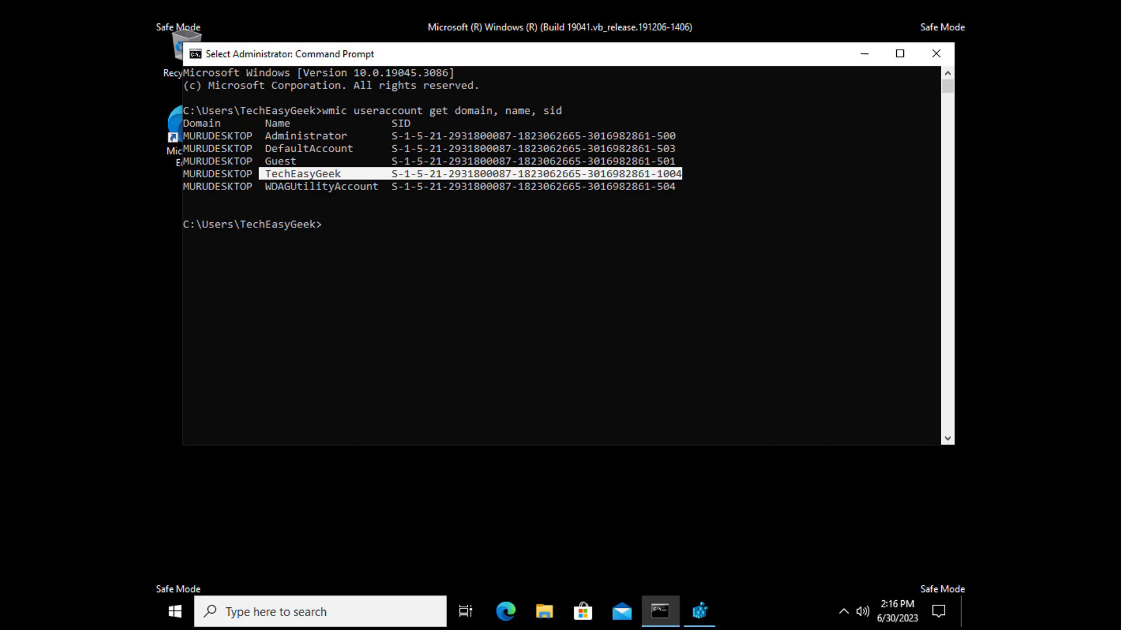
- Open the ProfileList subkey ending in 1004 and select its ProfileImagePath value
left_click(698, 612)
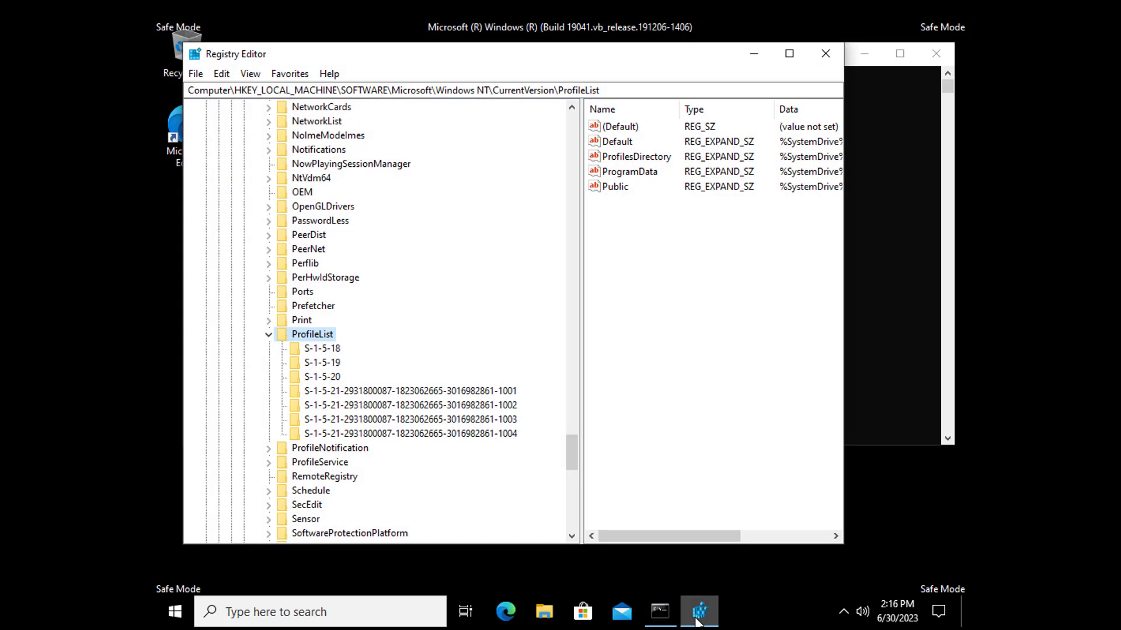
left_click(460, 434)
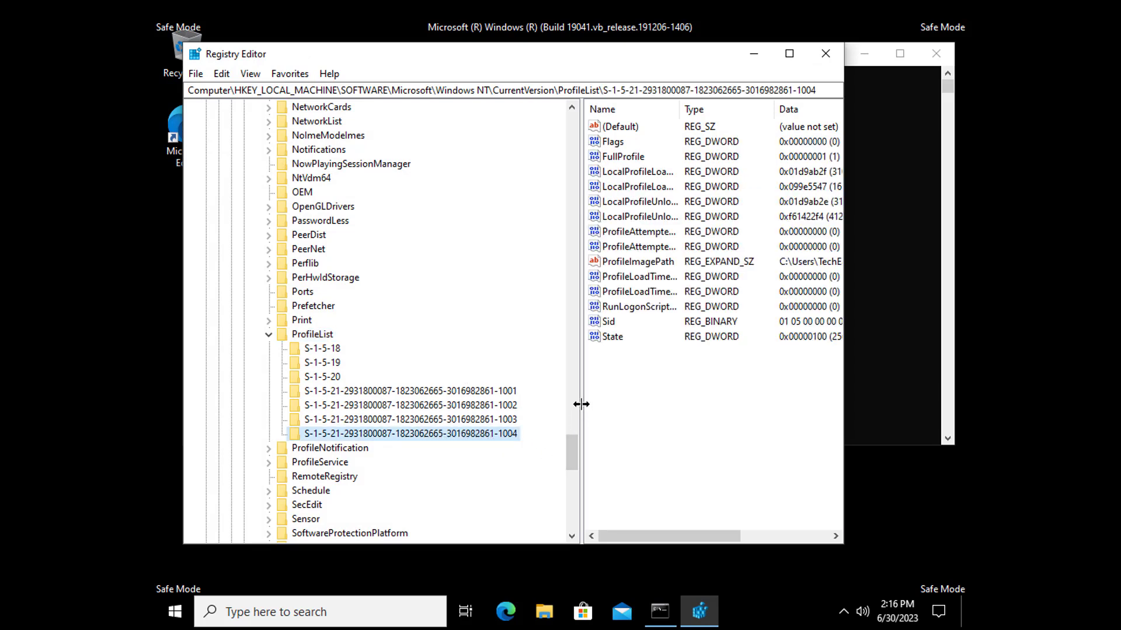
mouse_move(581, 406)
left_mouse_down()
mouse_move(530, 401)
mouse_move(543, 415)
left_mouse_up()
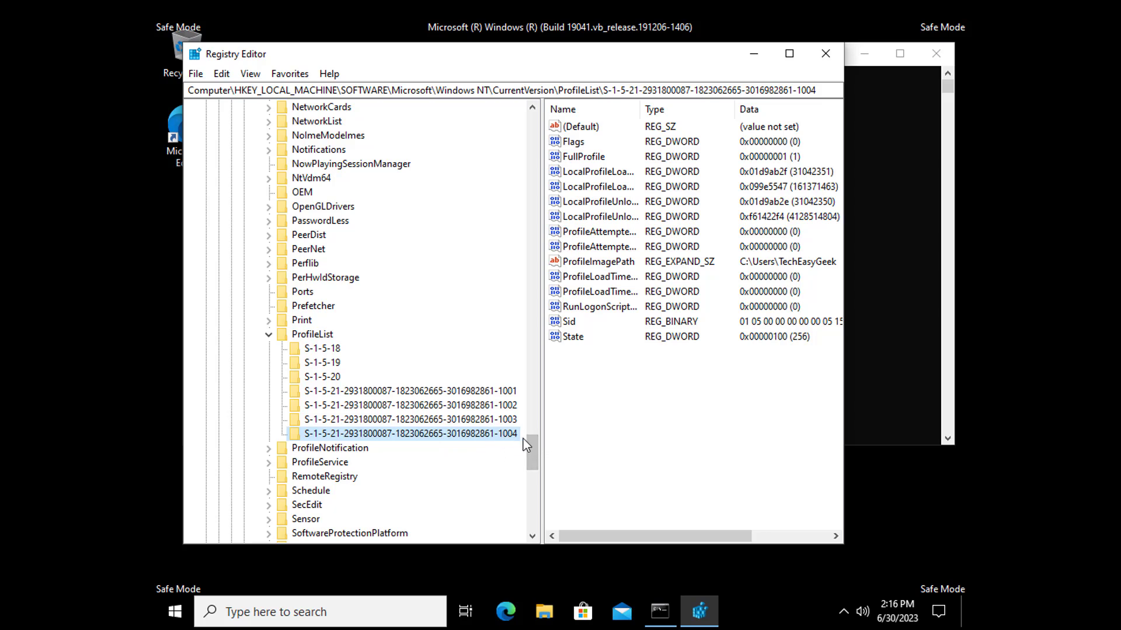
left_click_drag(541, 429, 548, 428)
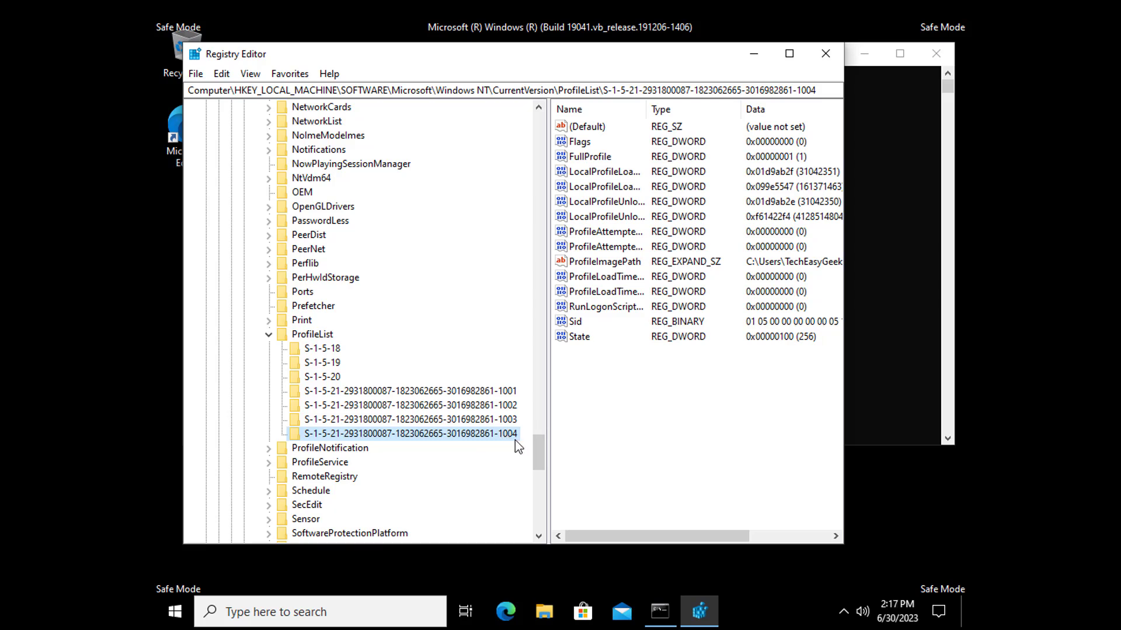
left_click(618, 262)
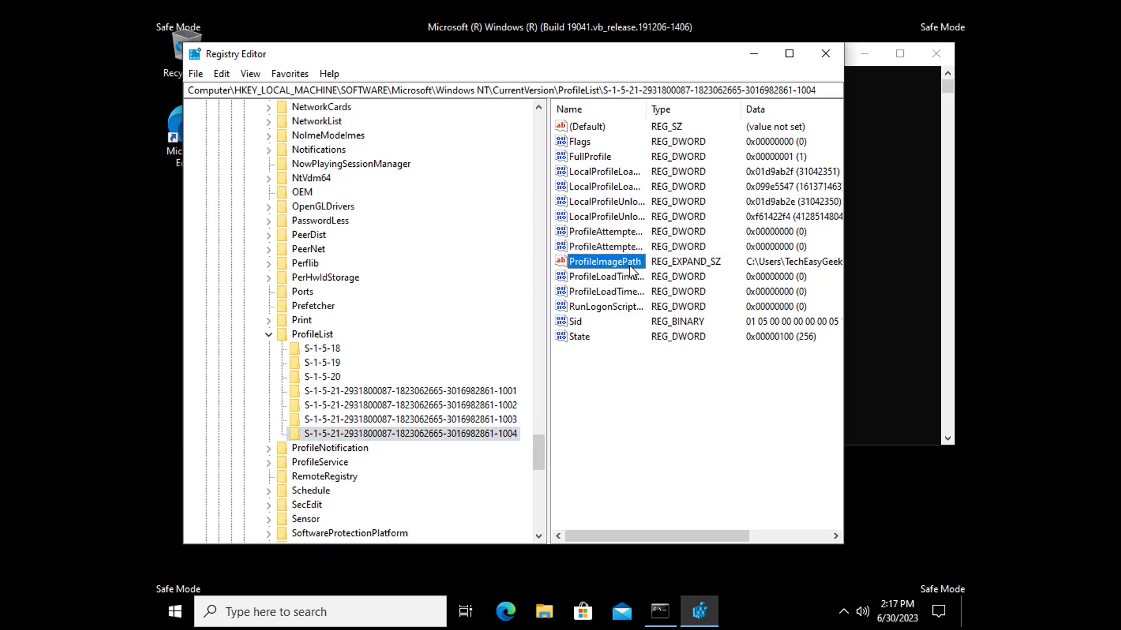
- Open ProfileImagePath for editing and confirm C:\Users\TechEasyGeek exists in File Explorer
double_click(632, 267)
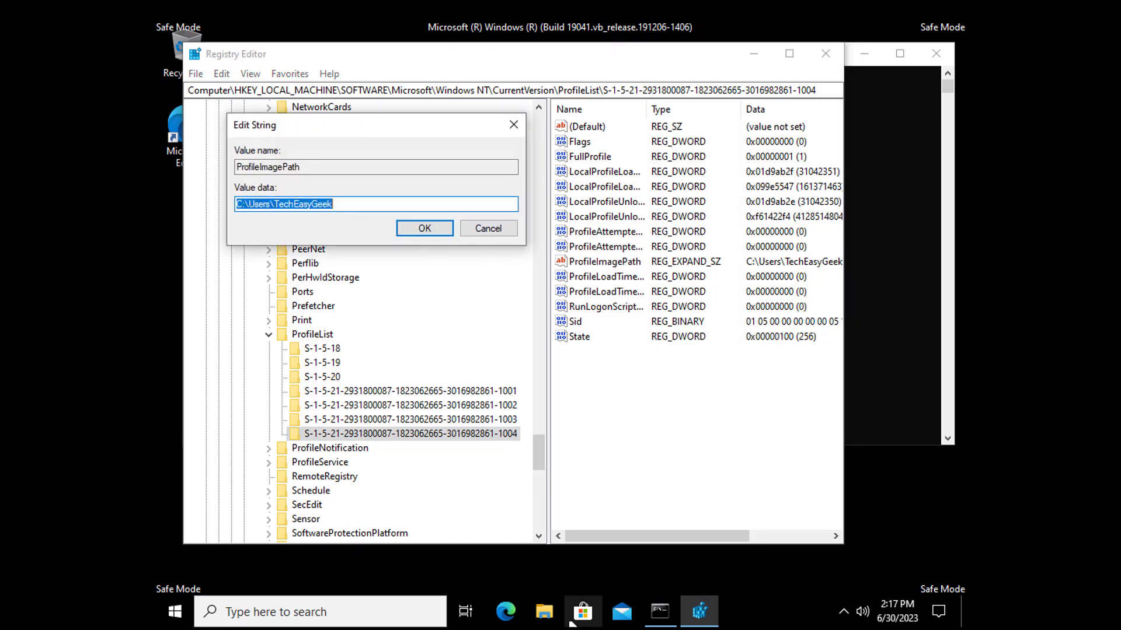
left_click(545, 613)
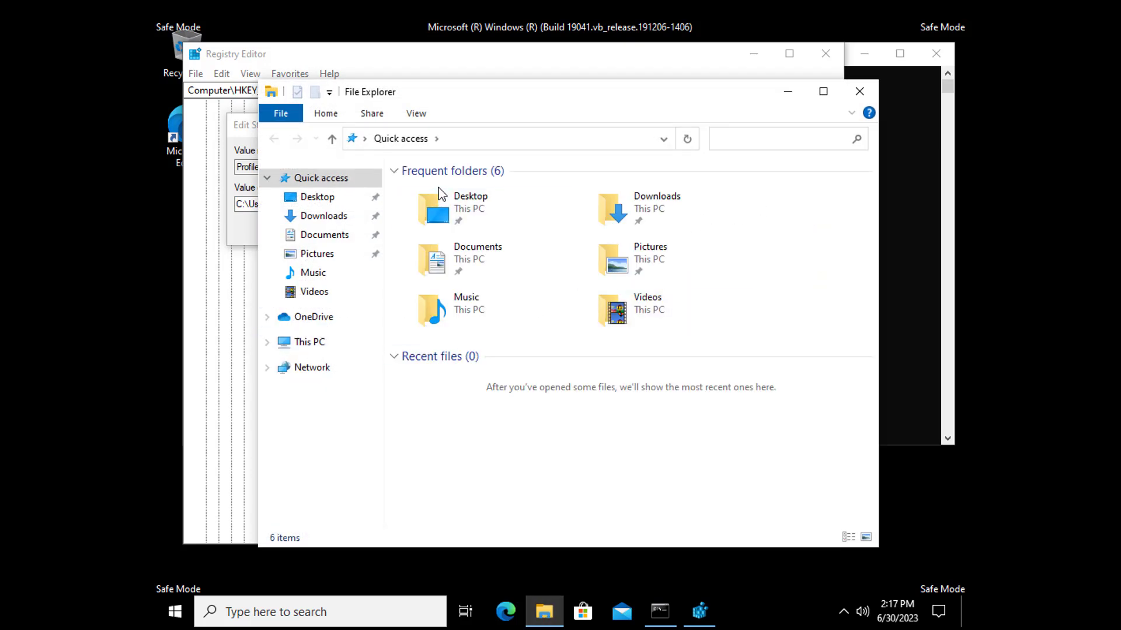
left_click(316, 345)
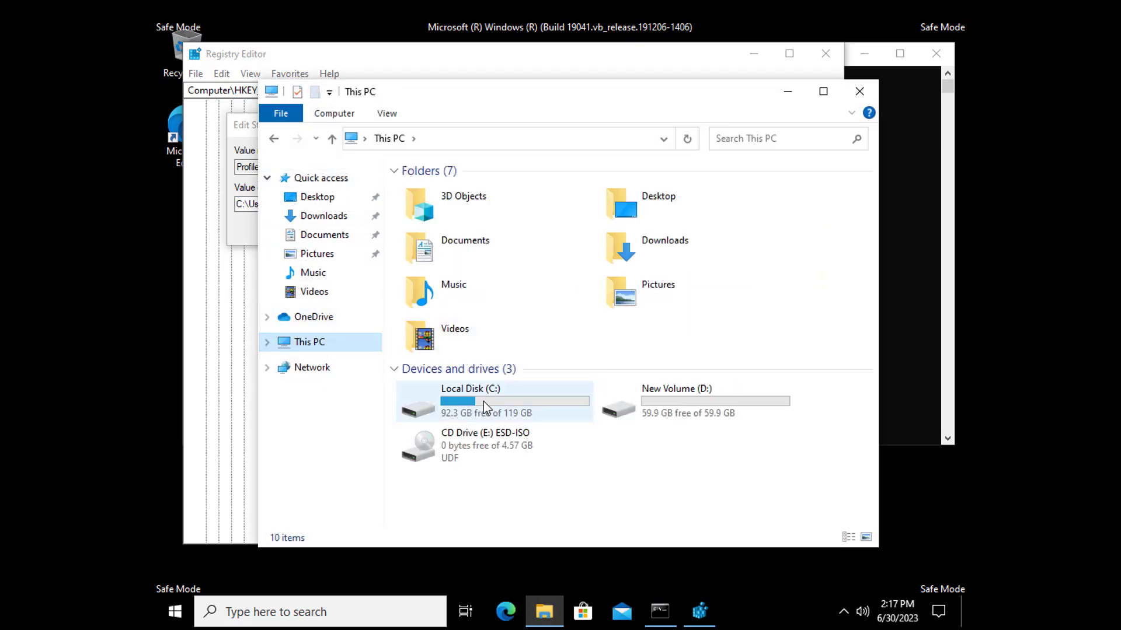
double_click(483, 402)
double_click(437, 243)
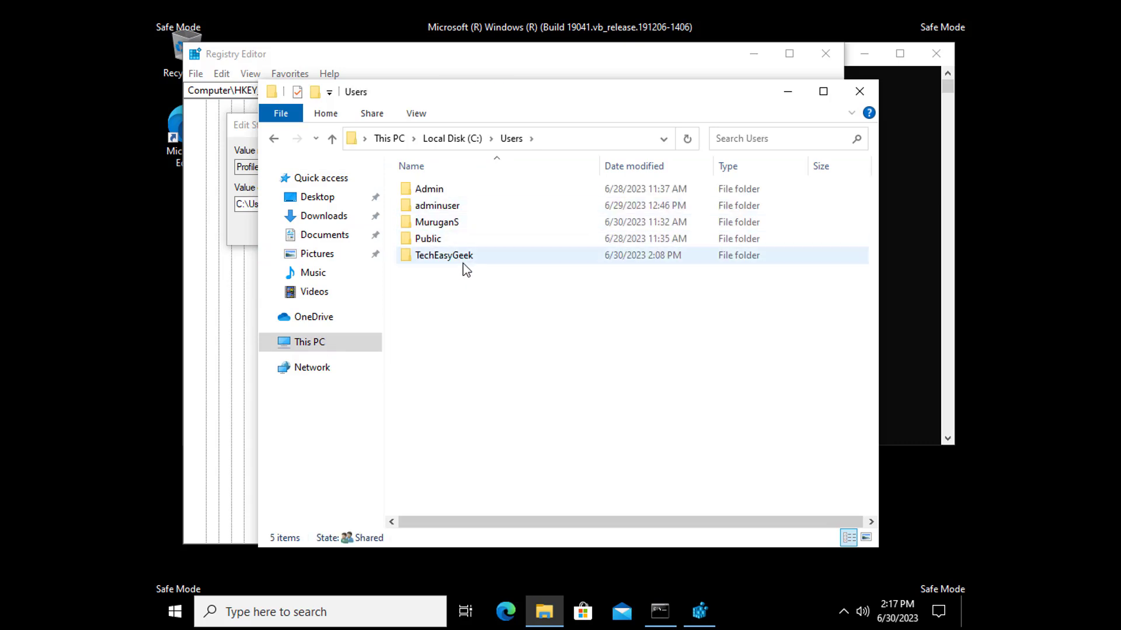
left_click(469, 267)
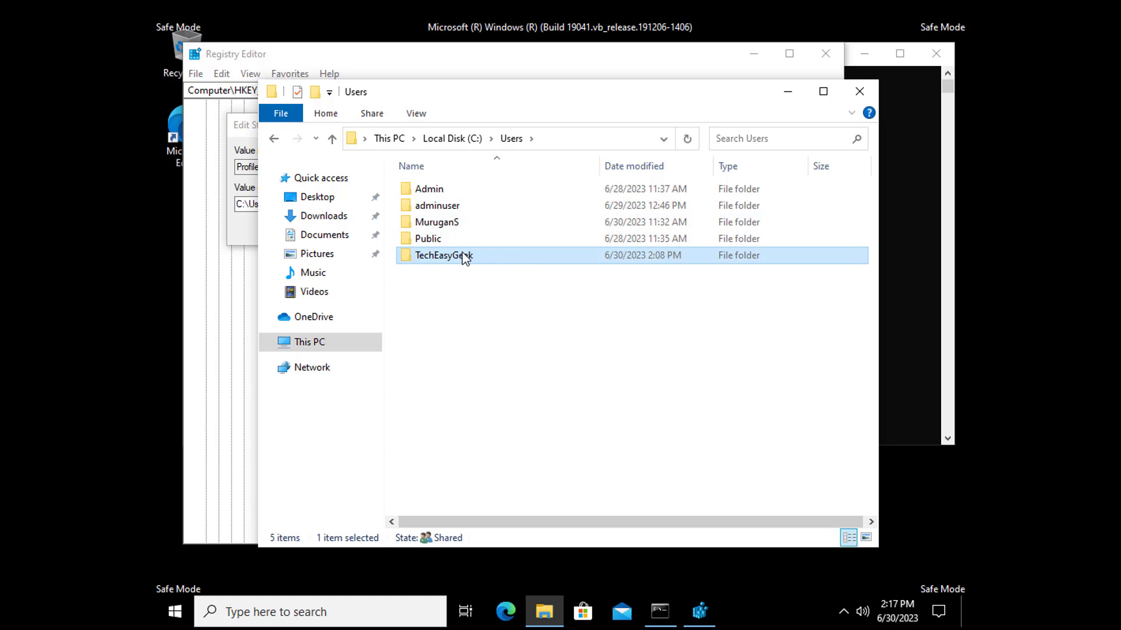
double_click(462, 257)
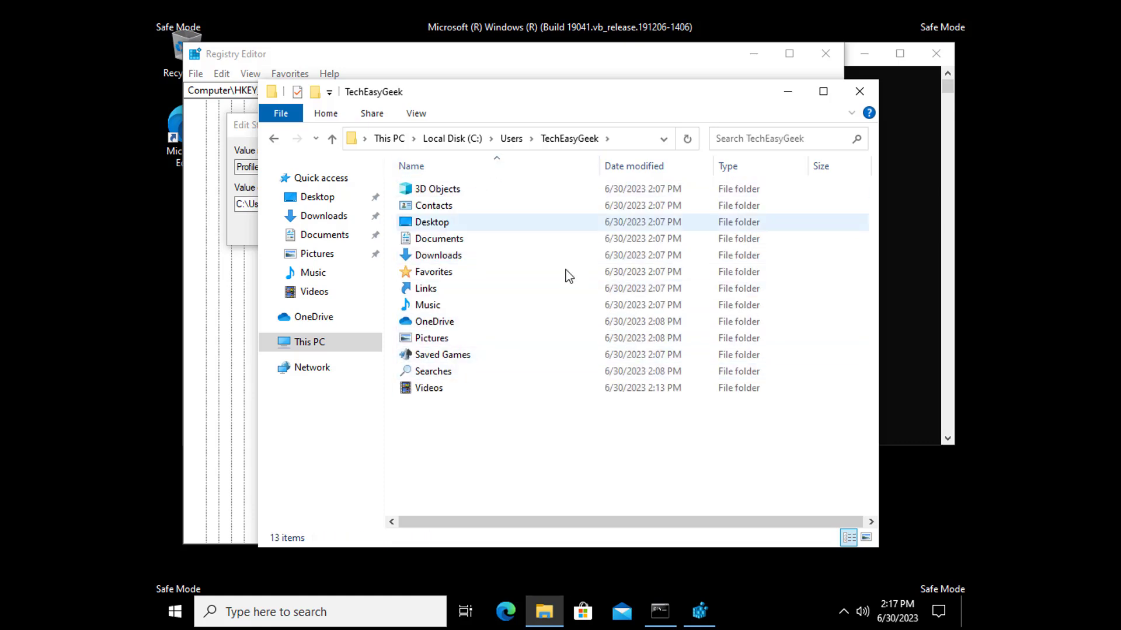
left_click(642, 142)
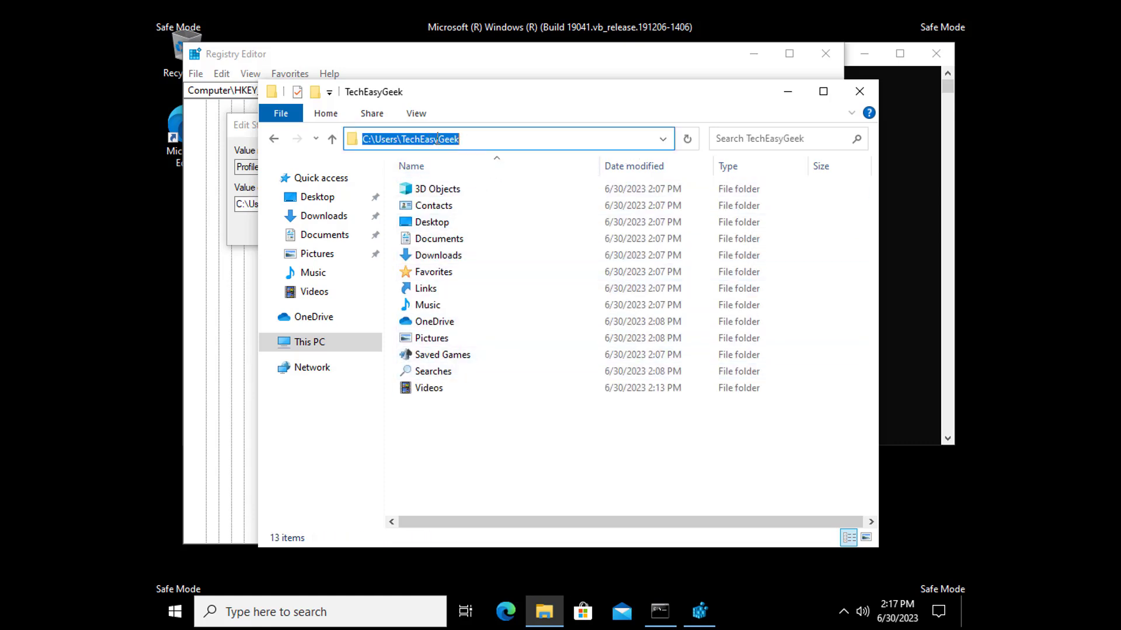
left_click(787, 91)
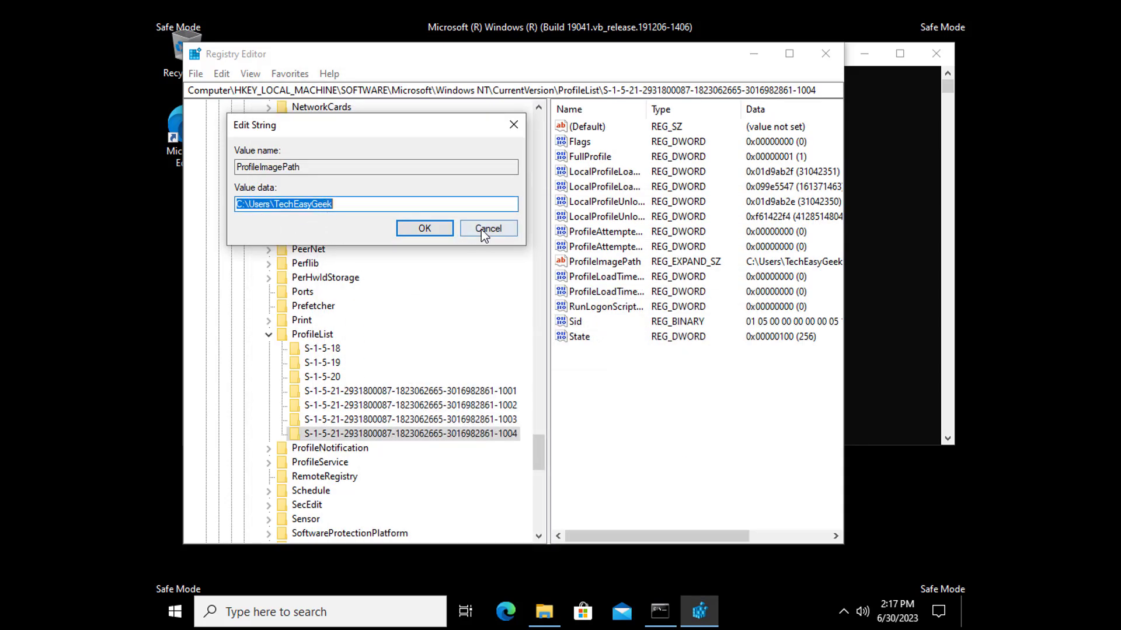
- Cancel the string edit, add a DWORD (32-bit) value named Refcount, and open it
left_click(513, 125)
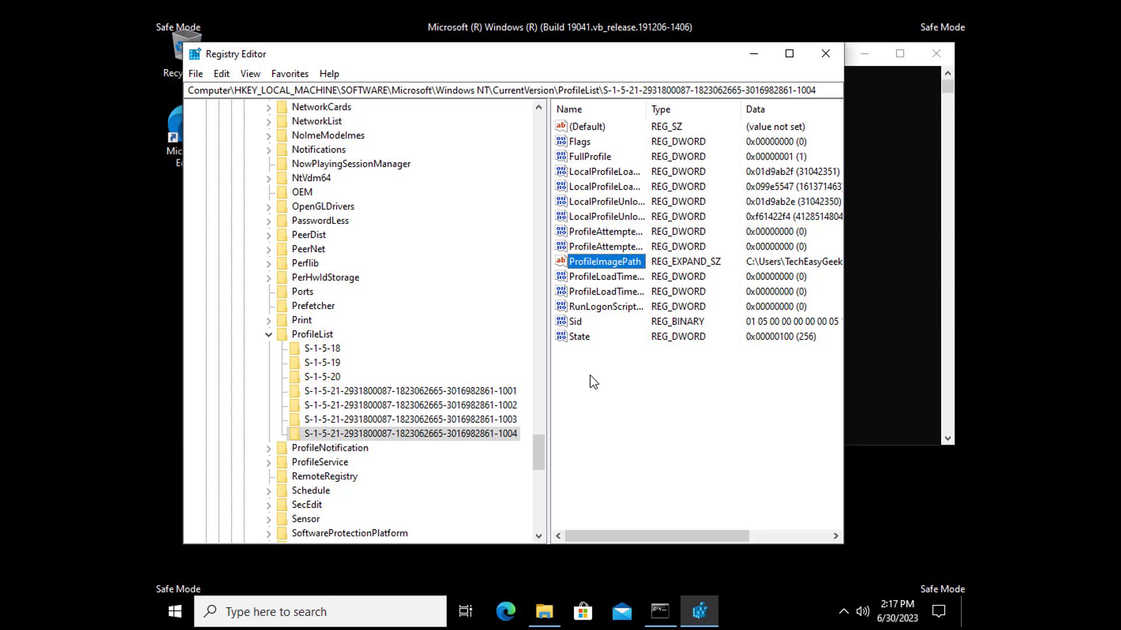
right_click(593, 381)
mouse_move(629, 387)
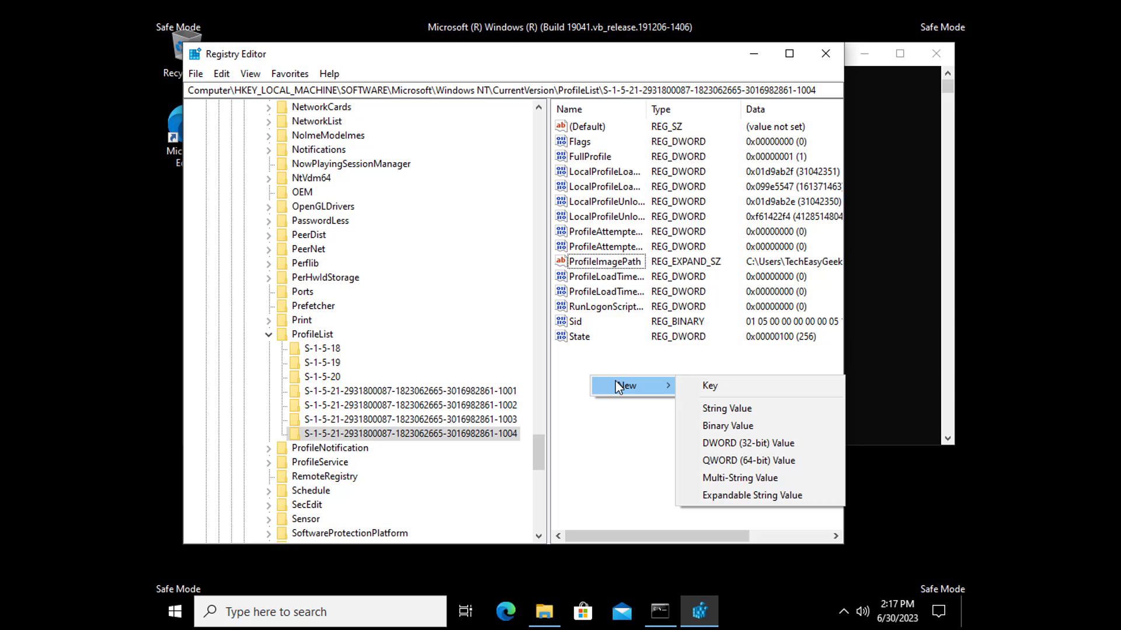
left_click(759, 443)
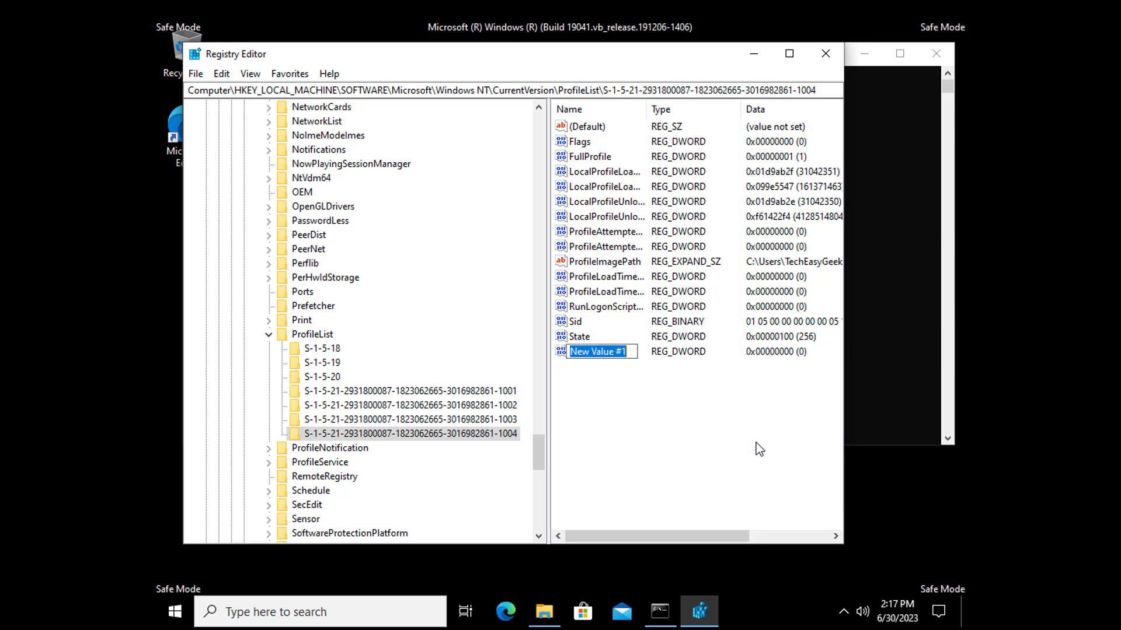
type("Re")
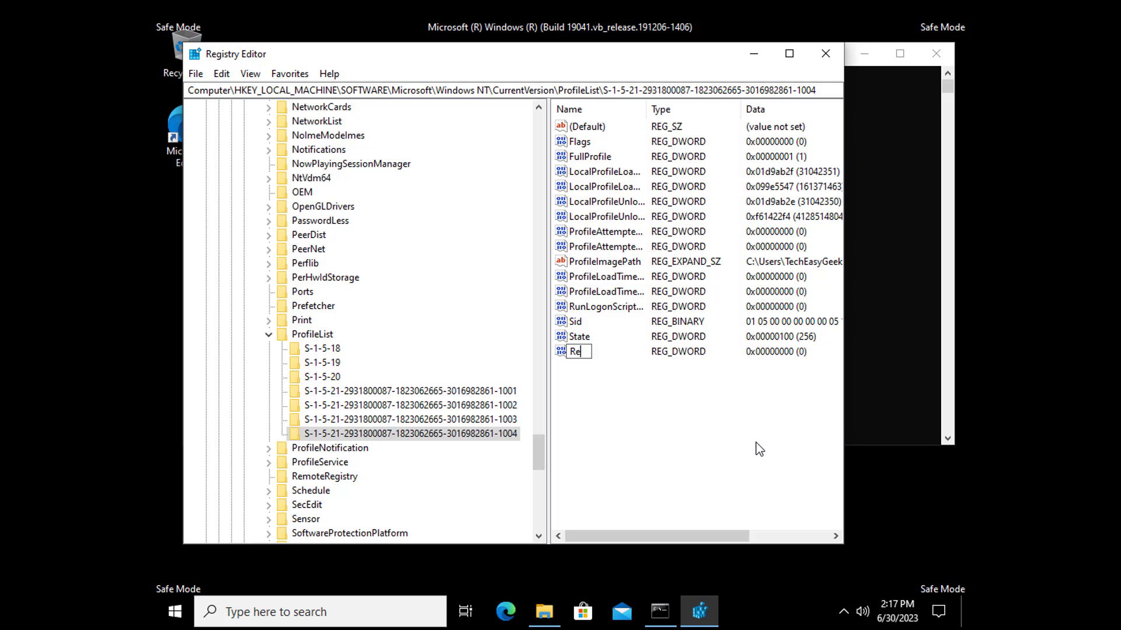
type("f")
type("count")
key("Return")
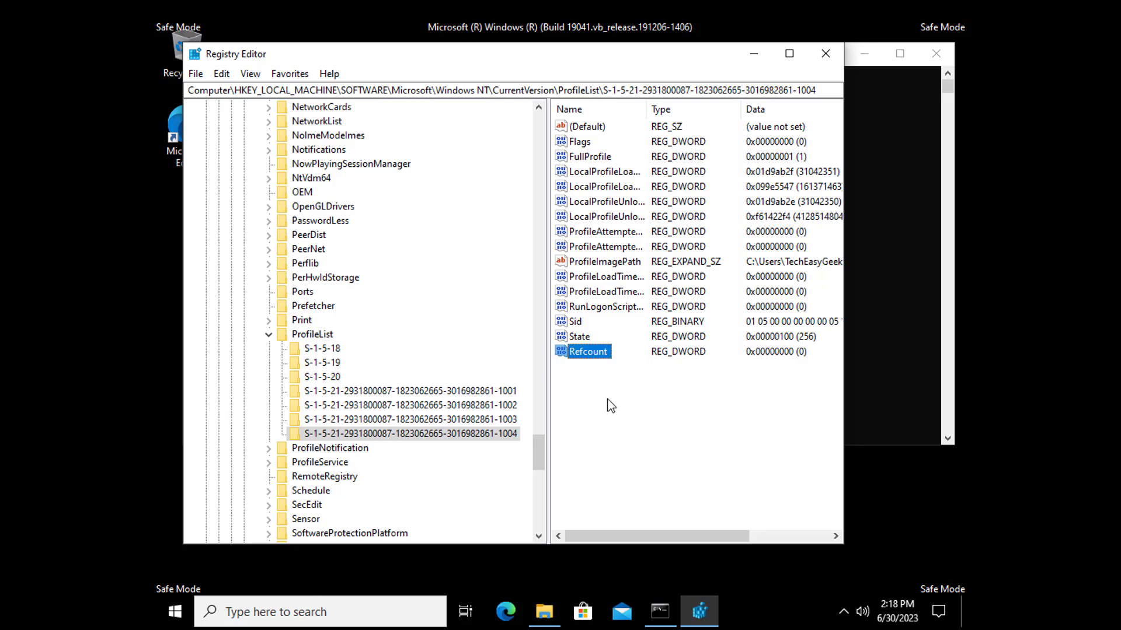
double_click(590, 355)
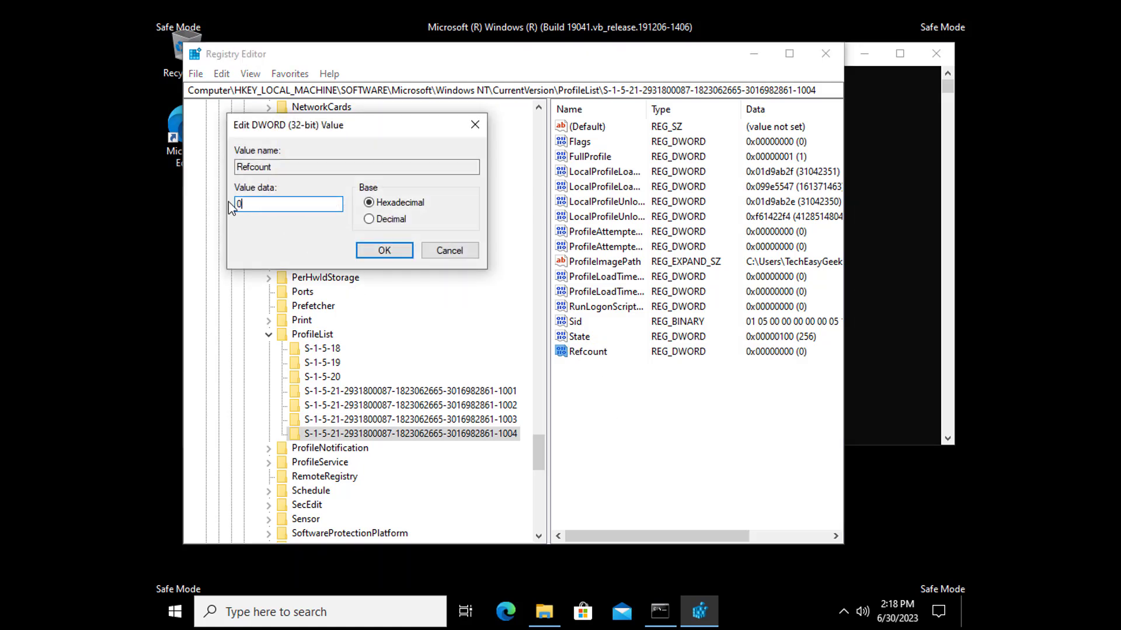
type("0")
- Commit Refcount 0, check ProfileImagePath against the C:\Users\TechEasyGeek folder, and recheck Refcount
left_click(385, 251)
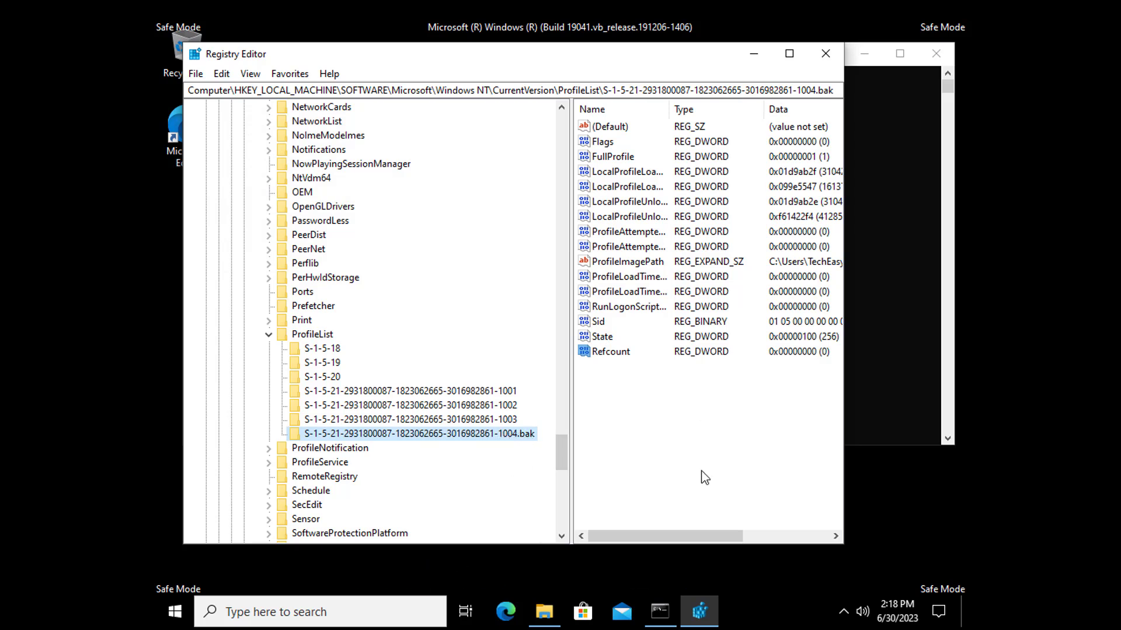
double_click(645, 262)
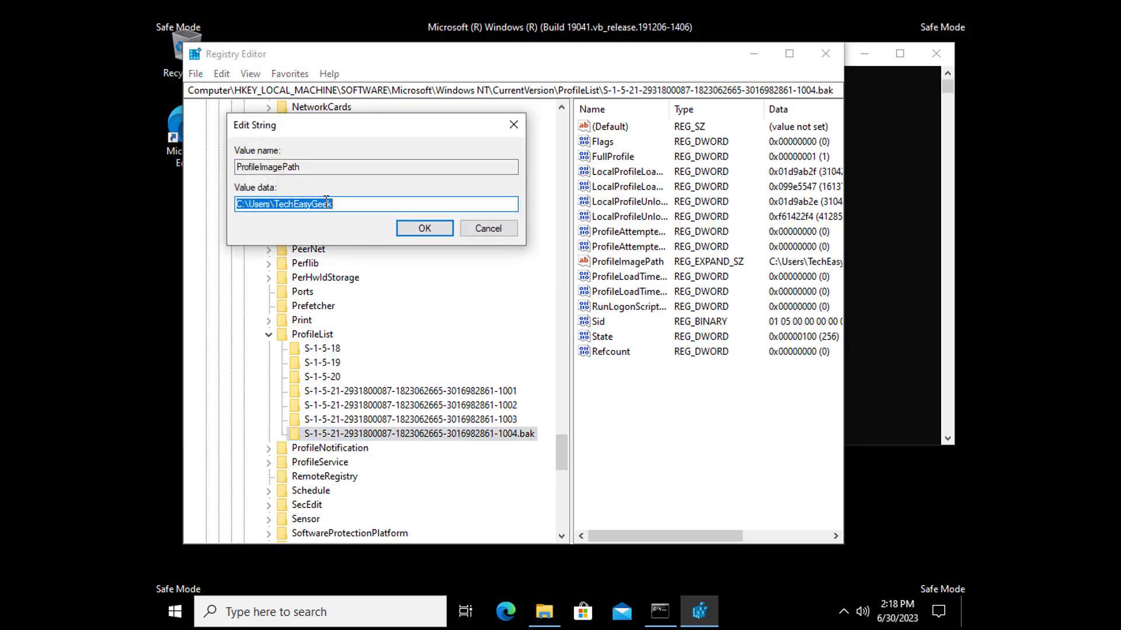
left_click(544, 613)
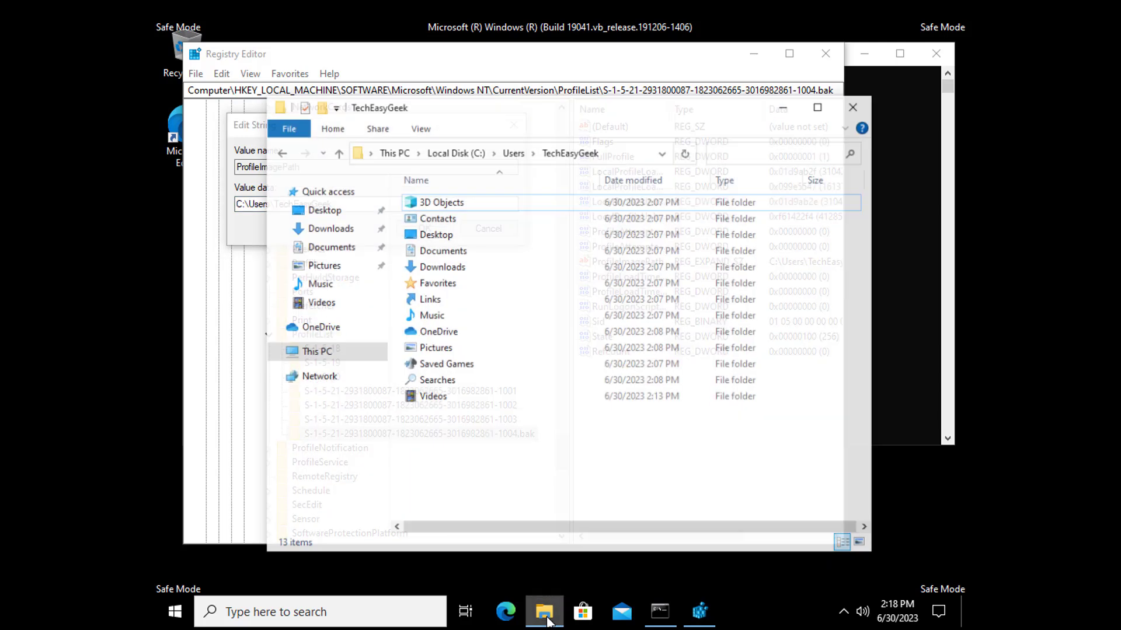
left_click(624, 138)
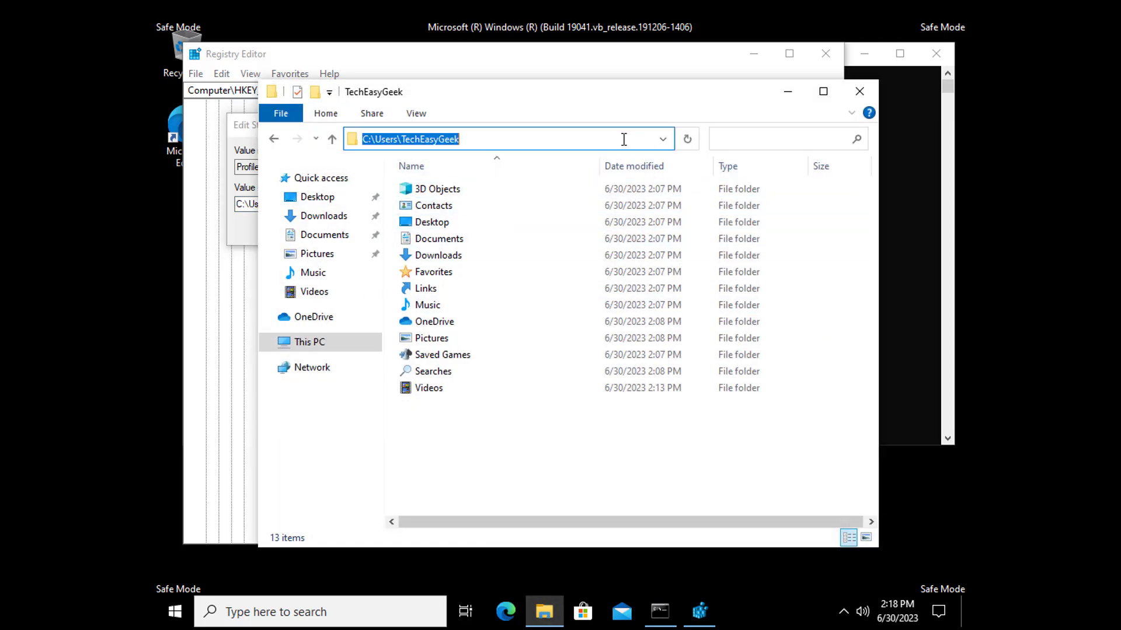
left_click(788, 92)
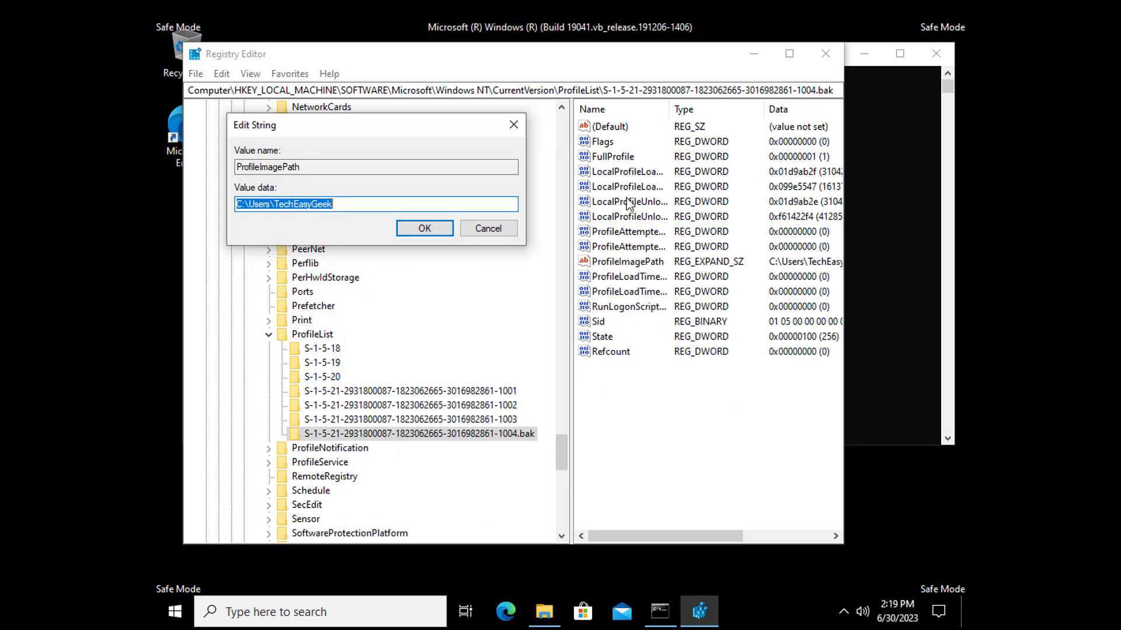
left_click(514, 127)
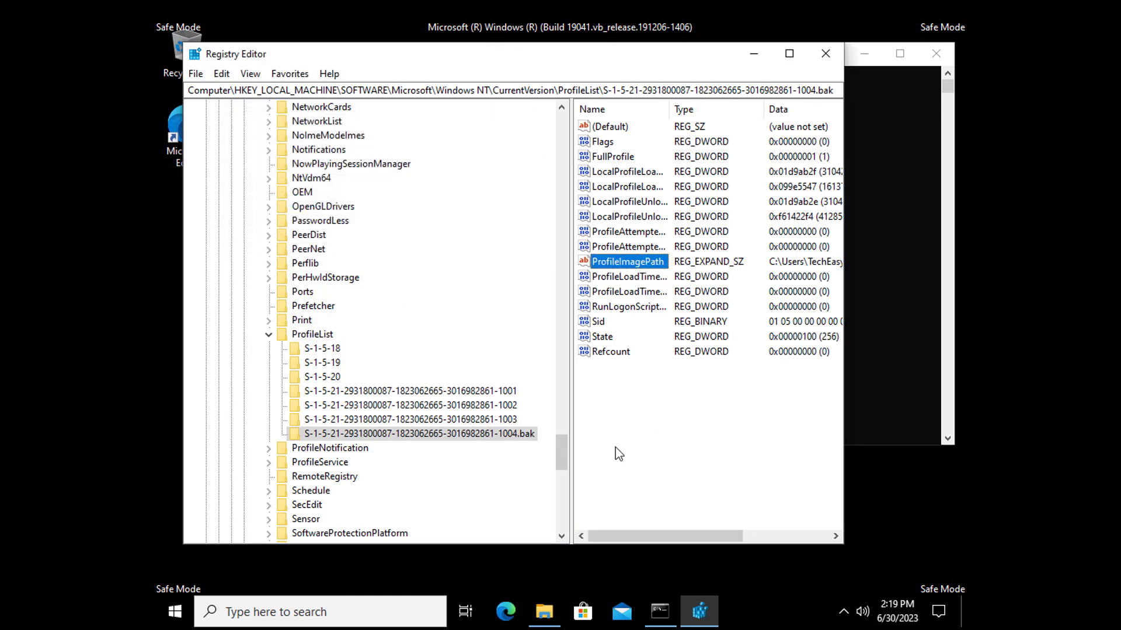
double_click(621, 352)
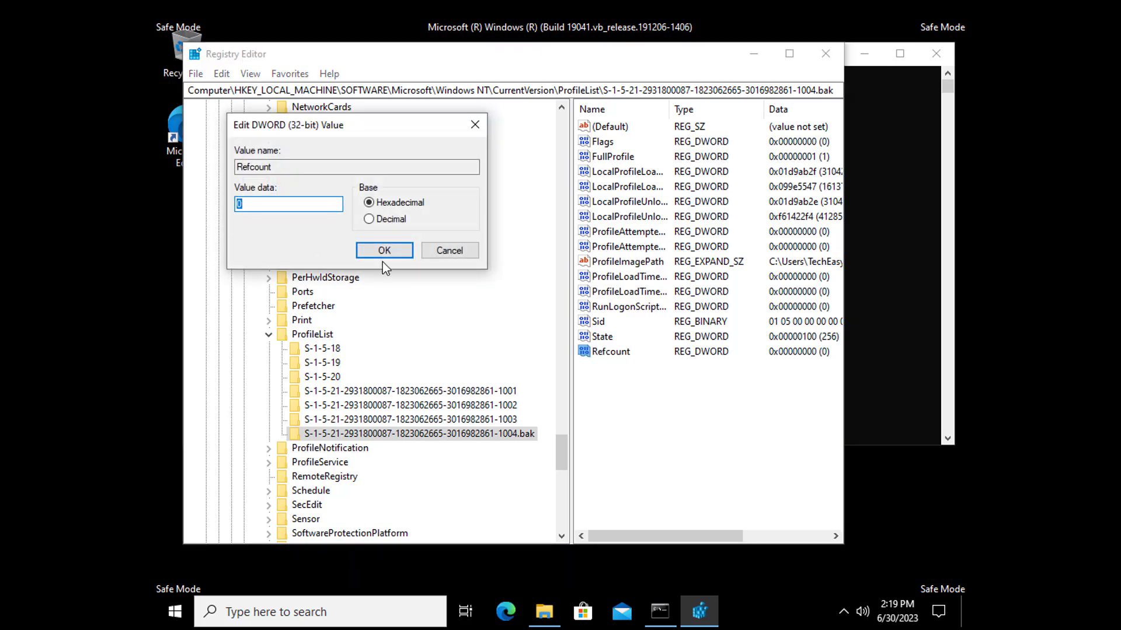
left_click(384, 250)
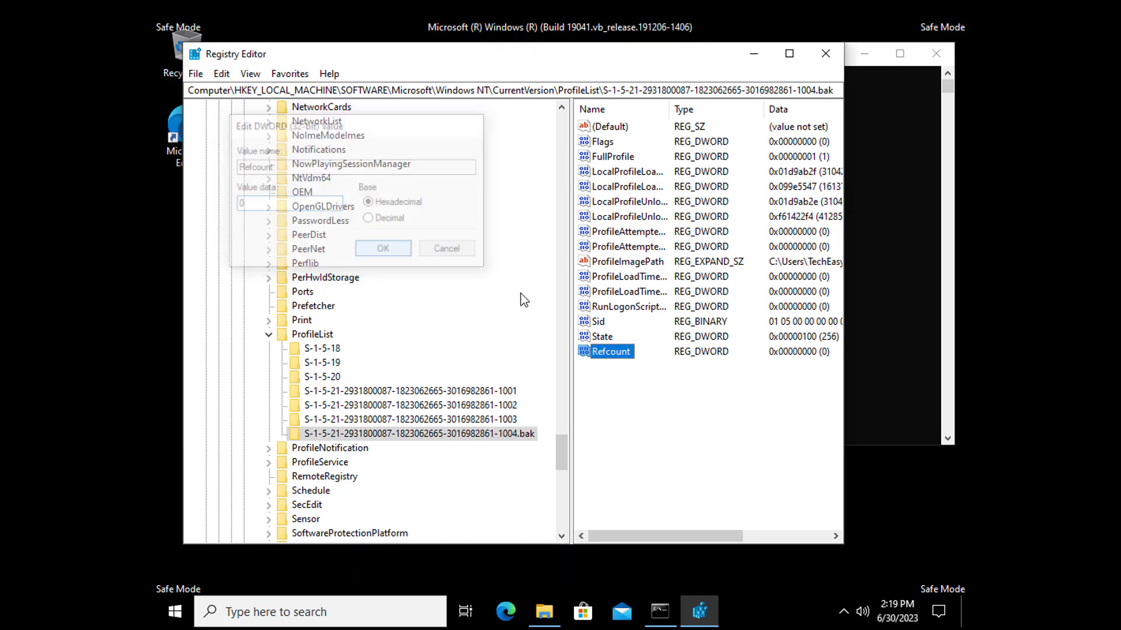
- Rename the 1004.bak profile key by deleting its .bak suffix
right_click(491, 433)
left_click(545, 520)
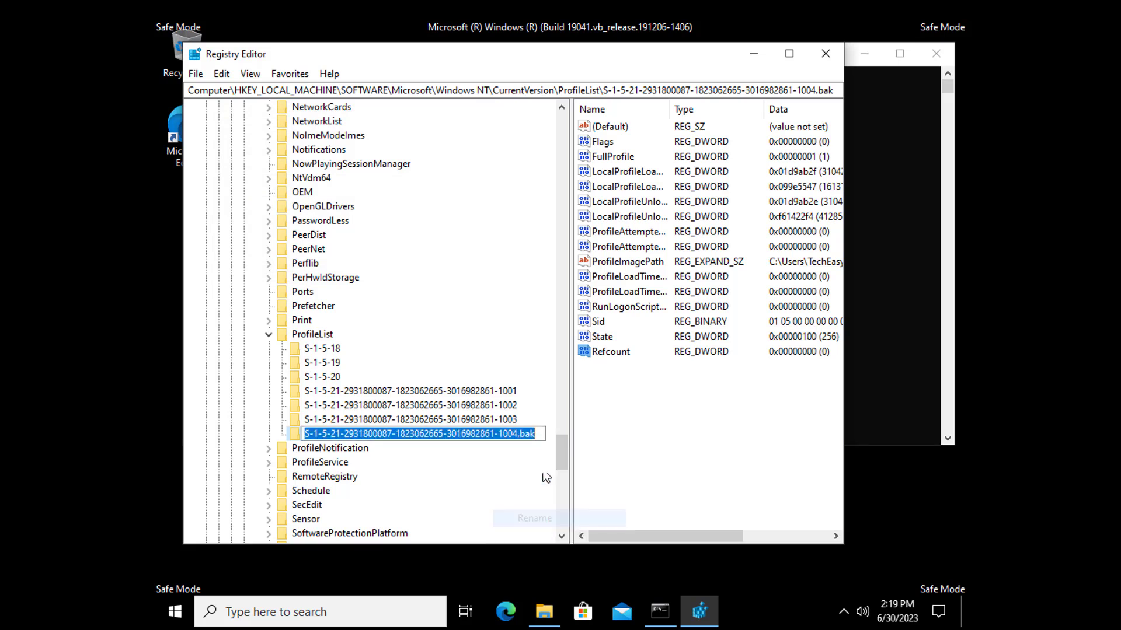
left_click(546, 433)
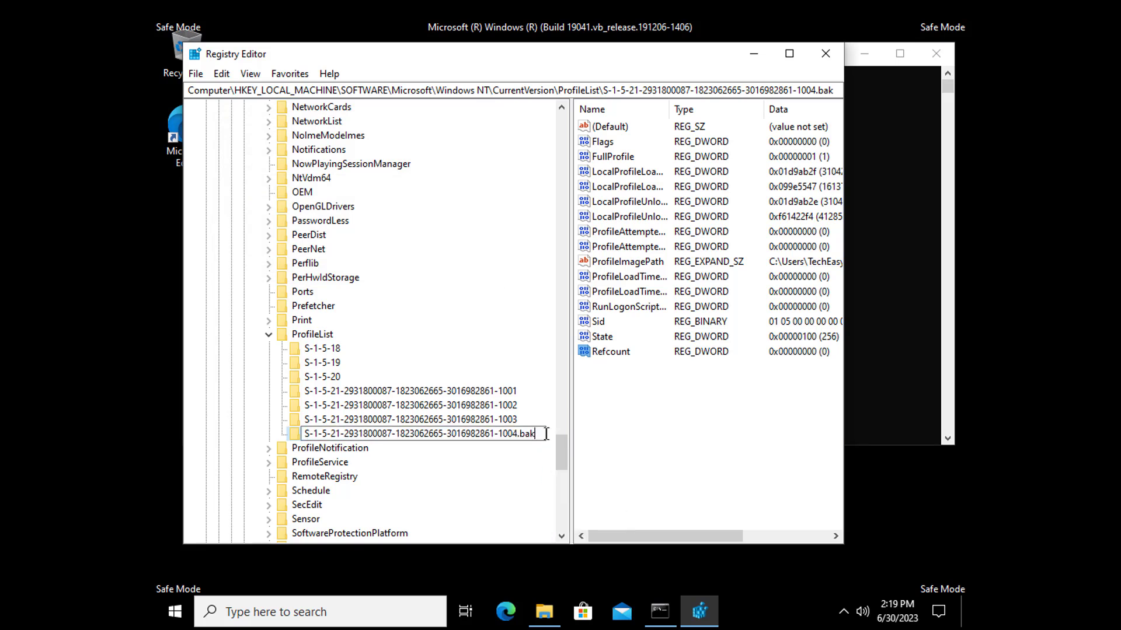
key("BackSpace")
key("BackSpace")
key("BackSpace")
key("BackSpace")
left_click(502, 471)
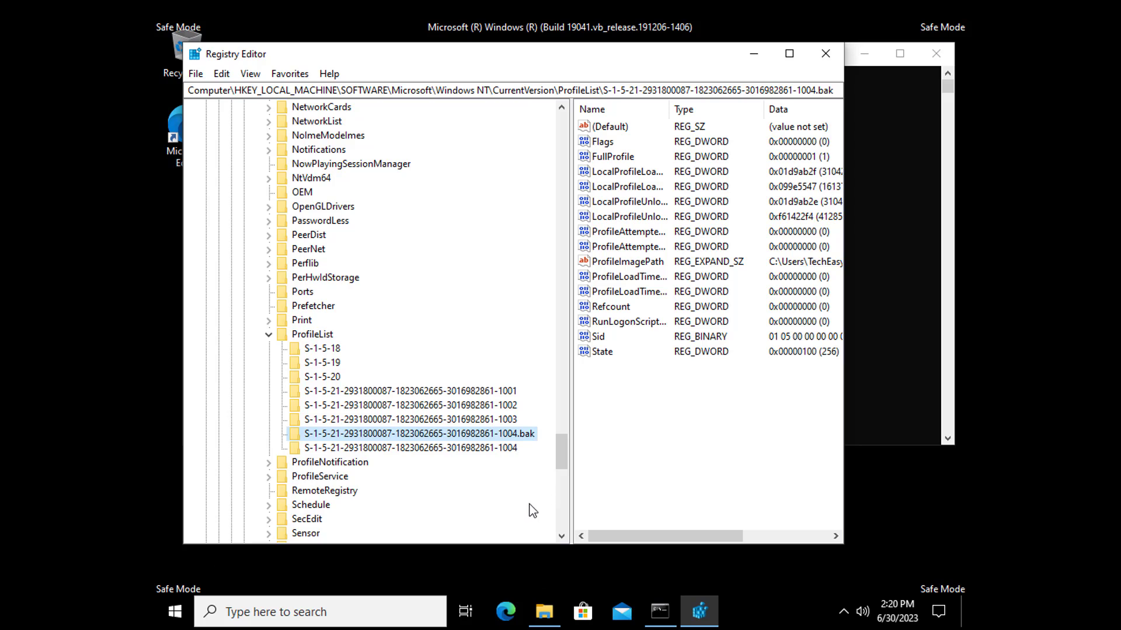
- Delete the duplicate plain -1004 profile key
left_click(484, 448)
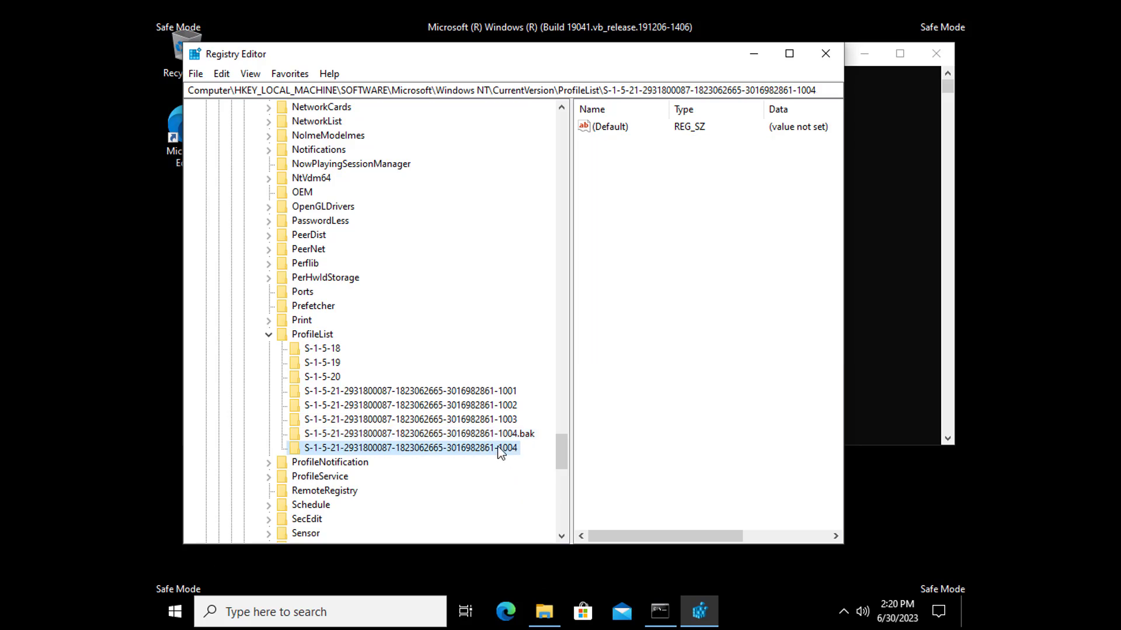
right_click(497, 445)
left_click(570, 358)
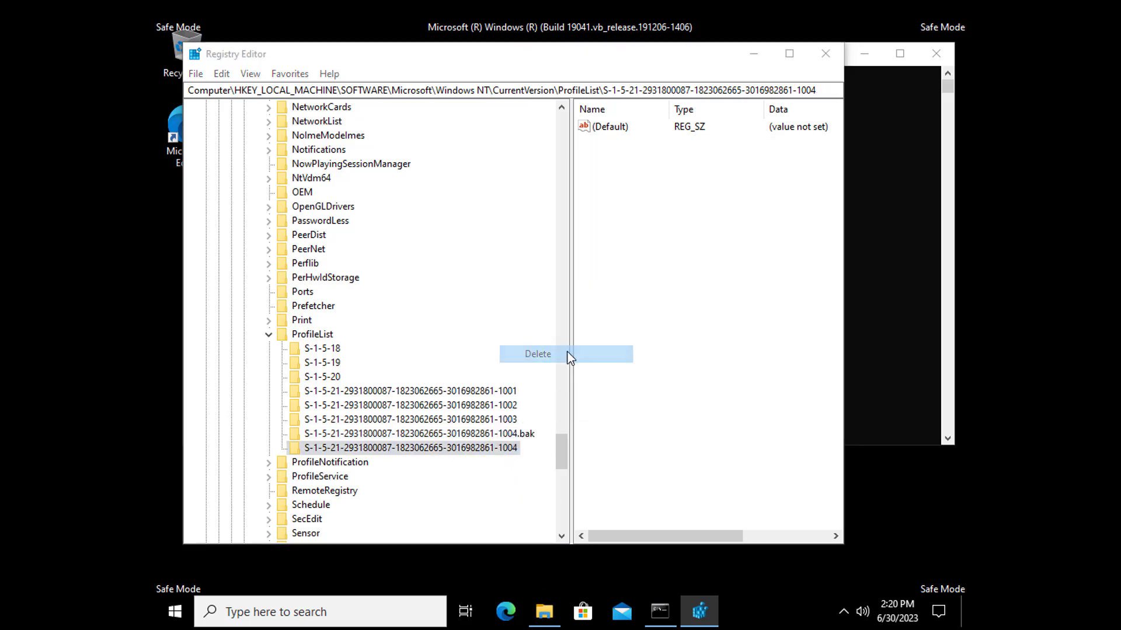
left_click(648, 312)
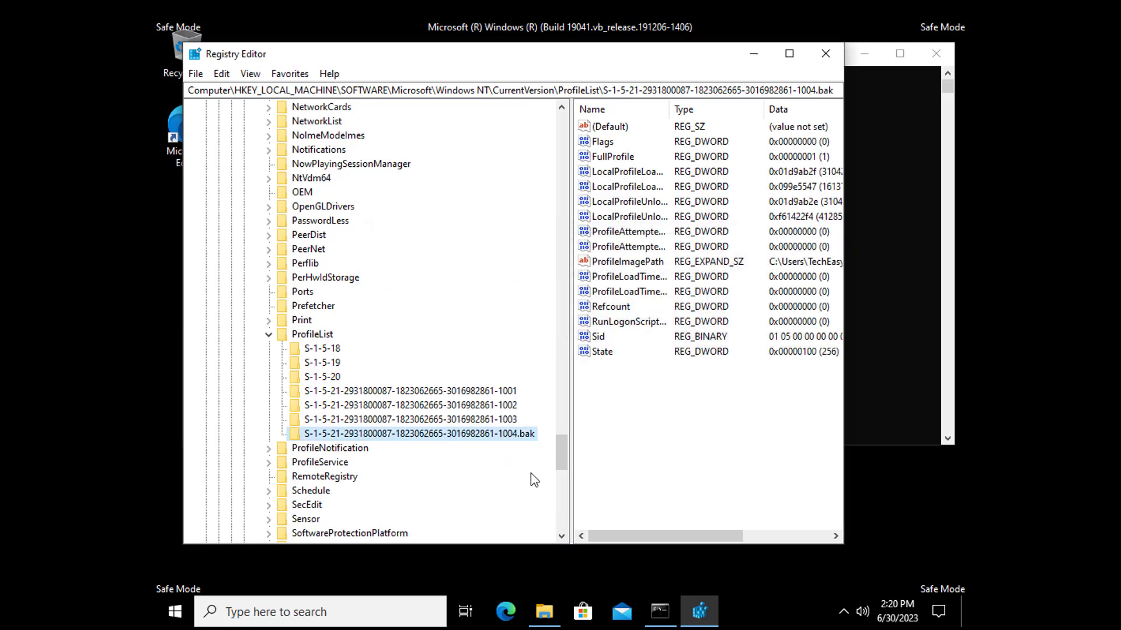
- Verify the .bak key's ProfileImagePath matches the TechEasyGeek folder in File Explorer
left_click(632, 263)
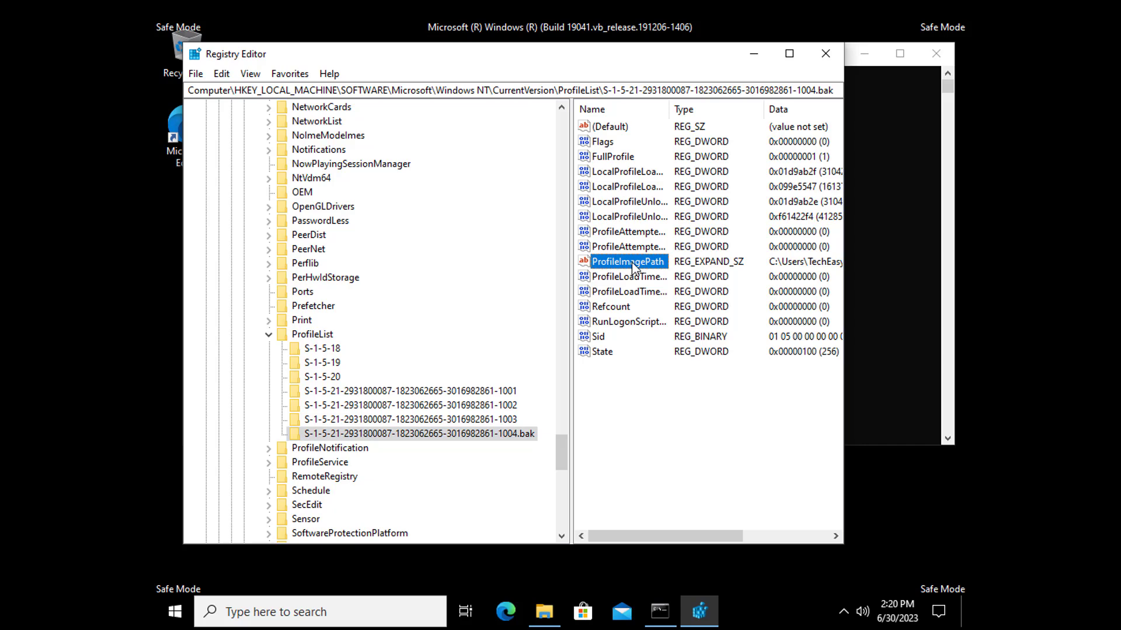
double_click(634, 266)
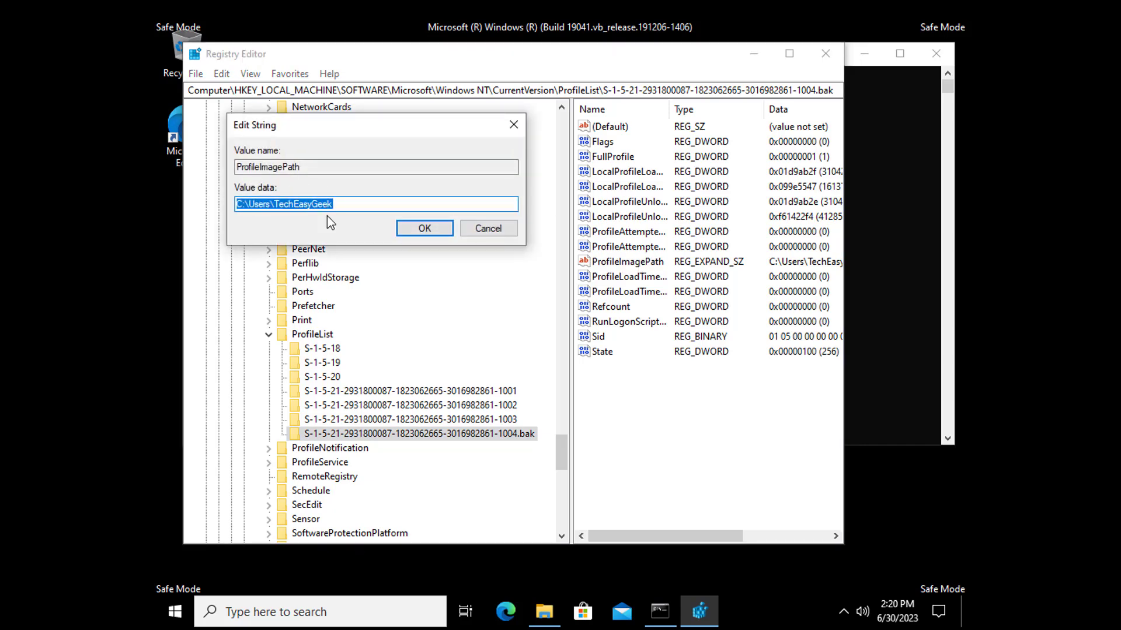
left_click(488, 229)
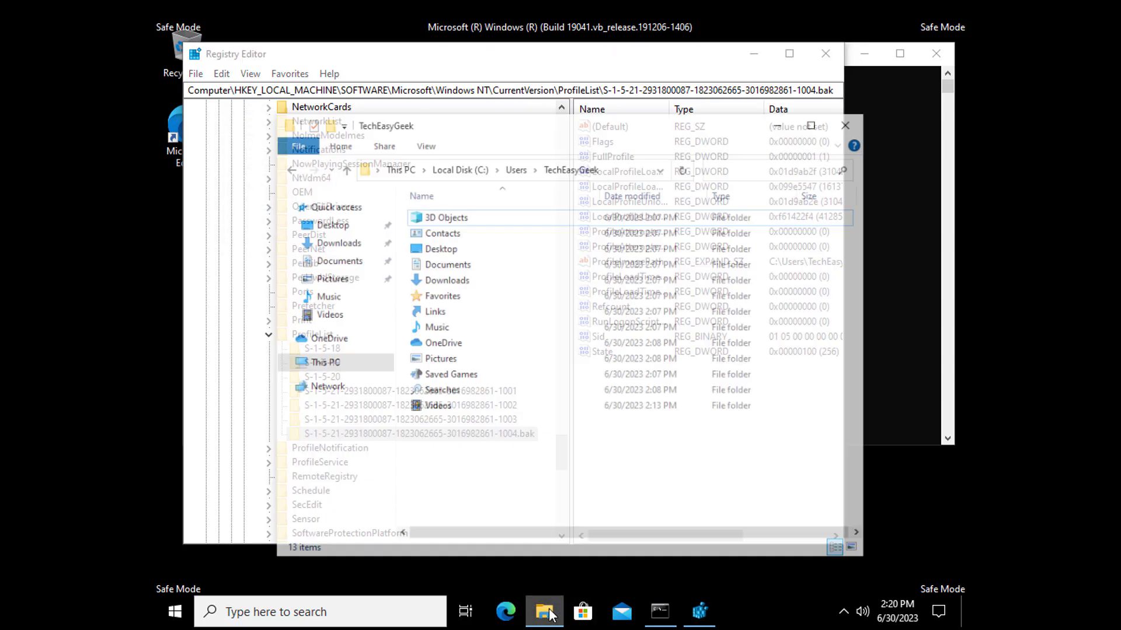
left_click(640, 138)
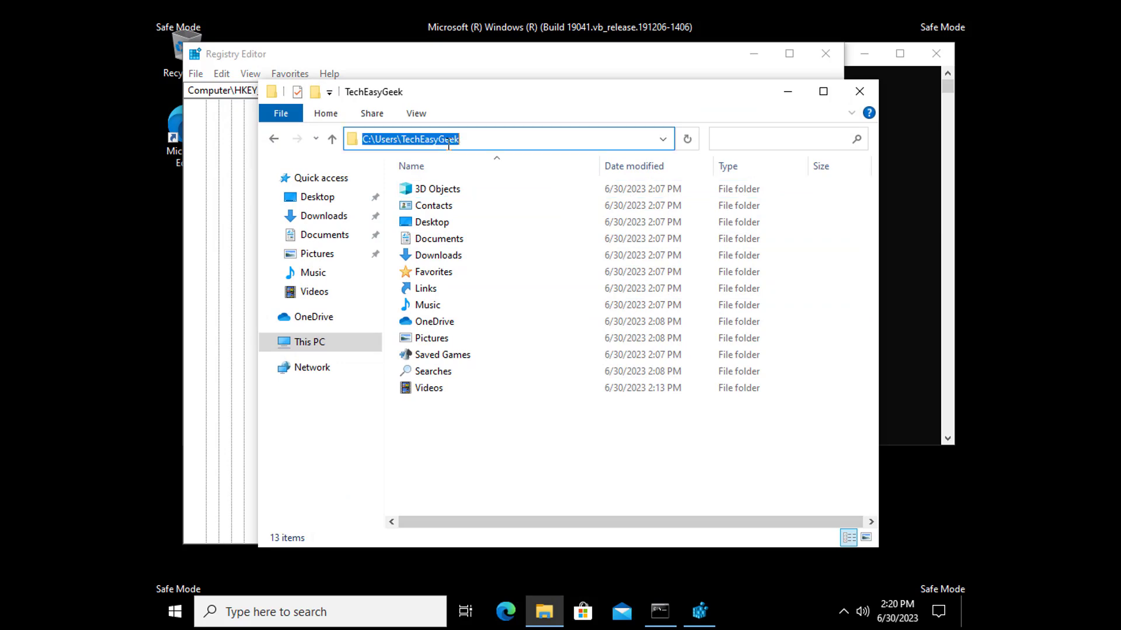
left_click(858, 92)
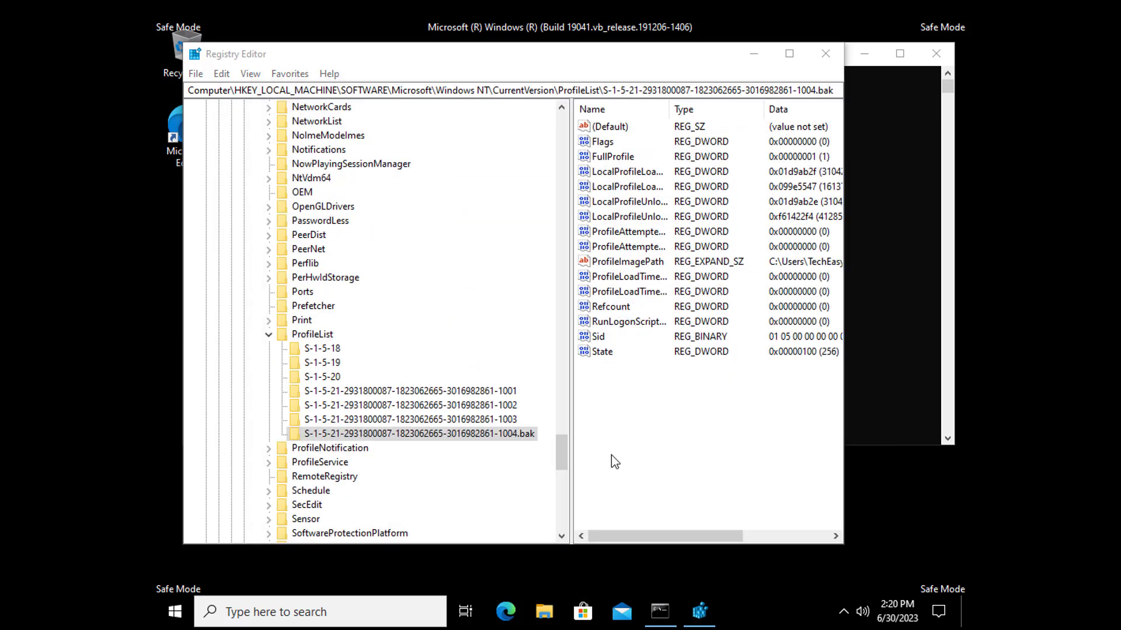
- Rename the remaining .bak profile key to end in -1004
right_click(523, 434)
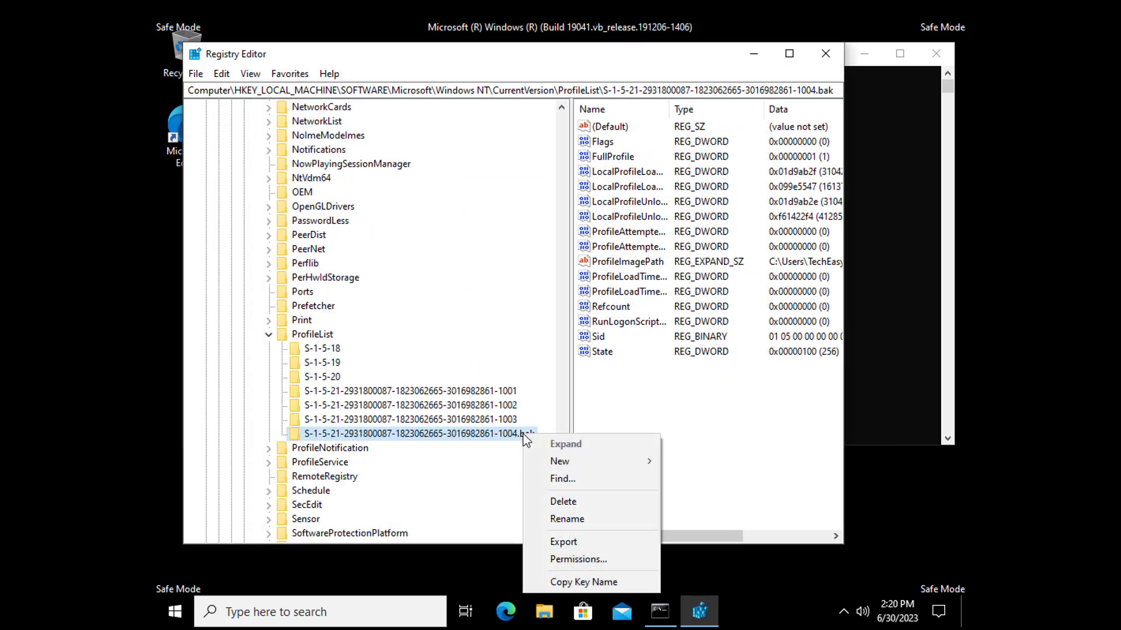
left_click(585, 519)
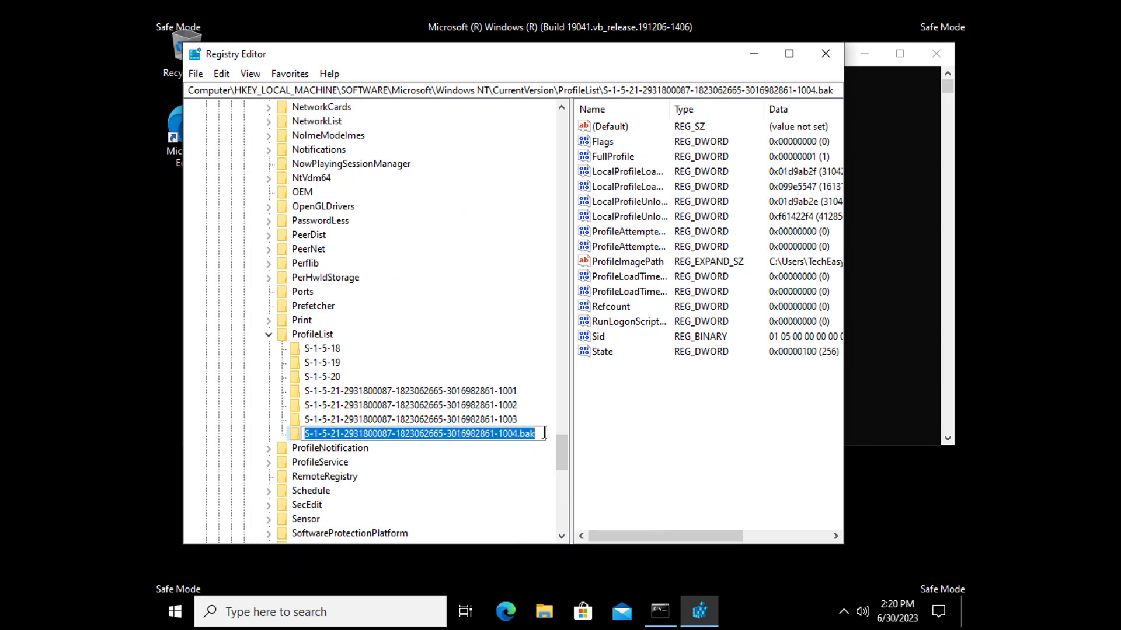
key("BackSpace")
key("BackSpace")
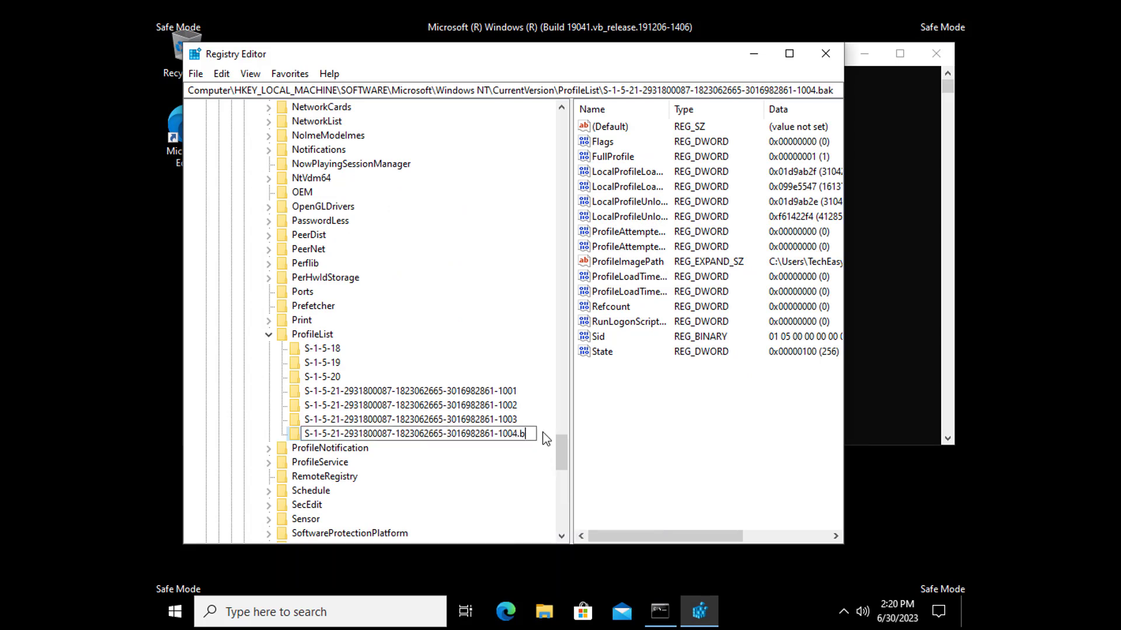
key("BackSpace")
key("BackSpace")
key("Return")
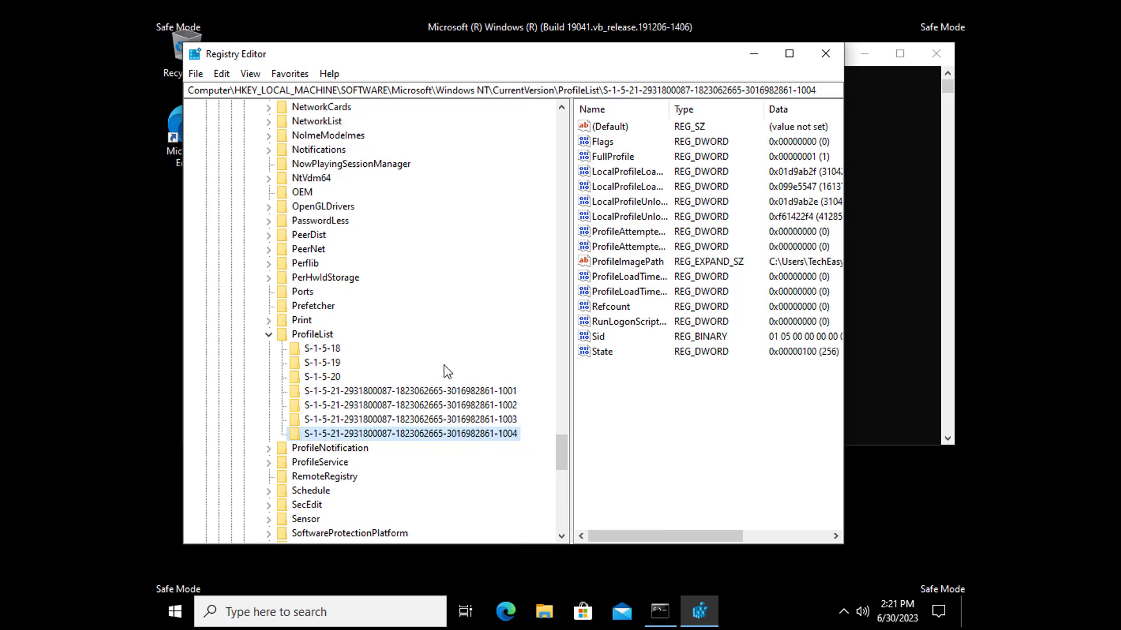
- Confirm the renamed key's Refcount value is 0
left_click(608, 354)
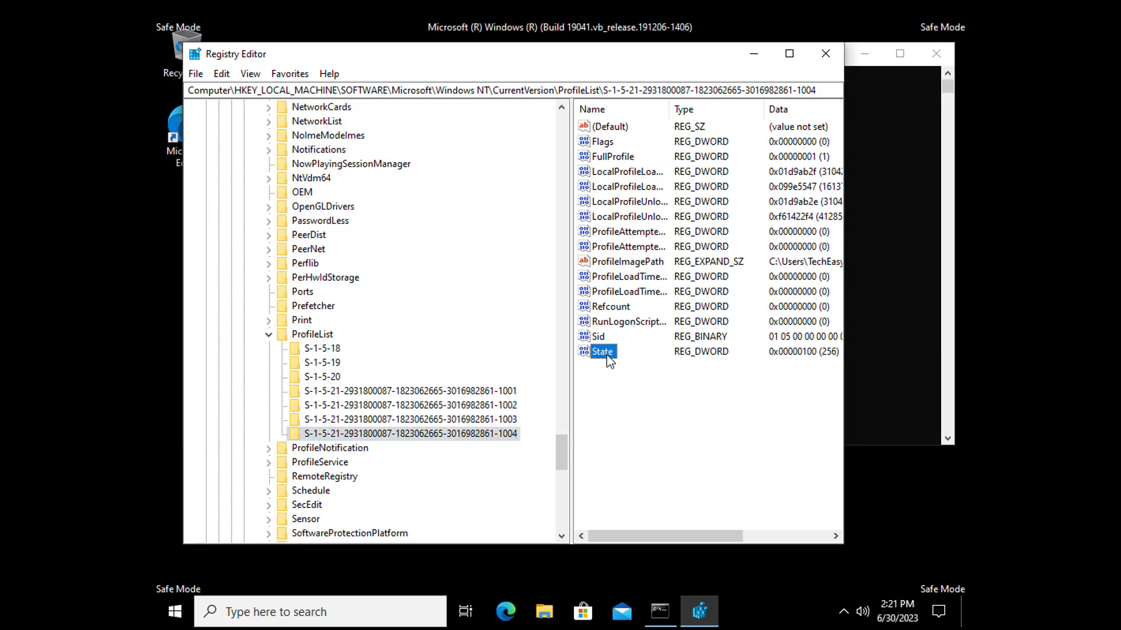
double_click(610, 307)
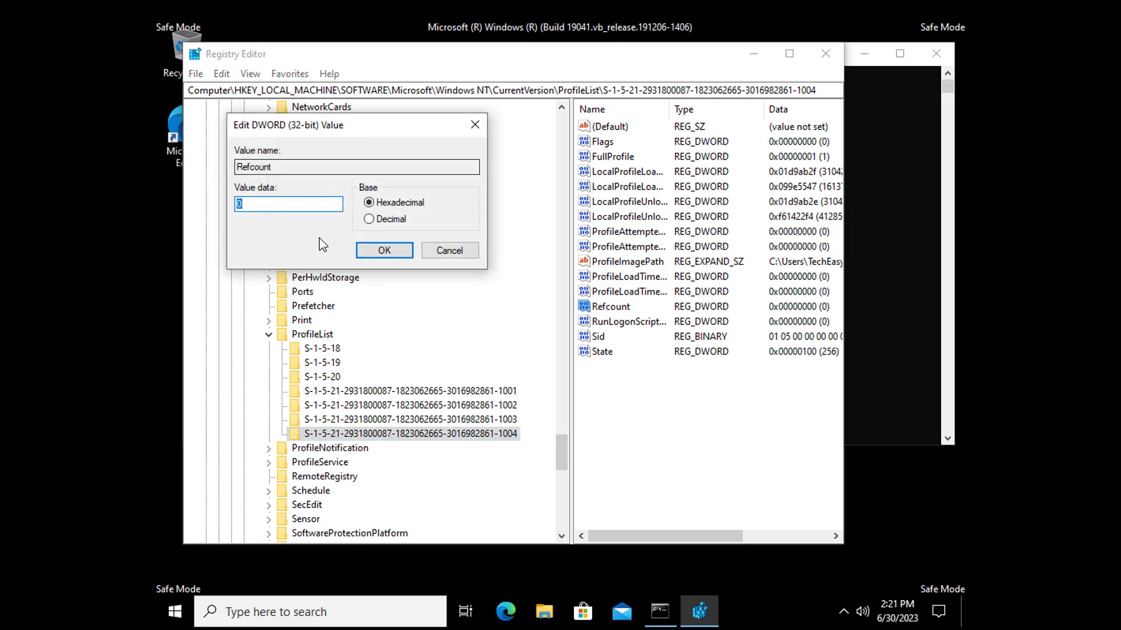
left_click(385, 251)
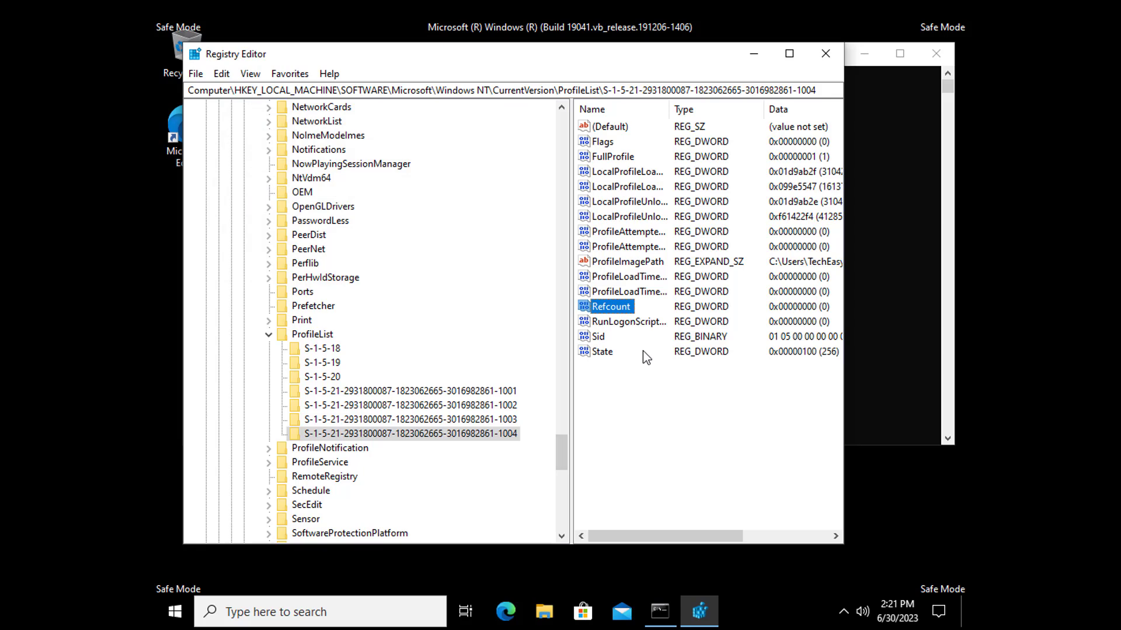
- Close Registry Editor and exit the Command Prompt
left_click(825, 54)
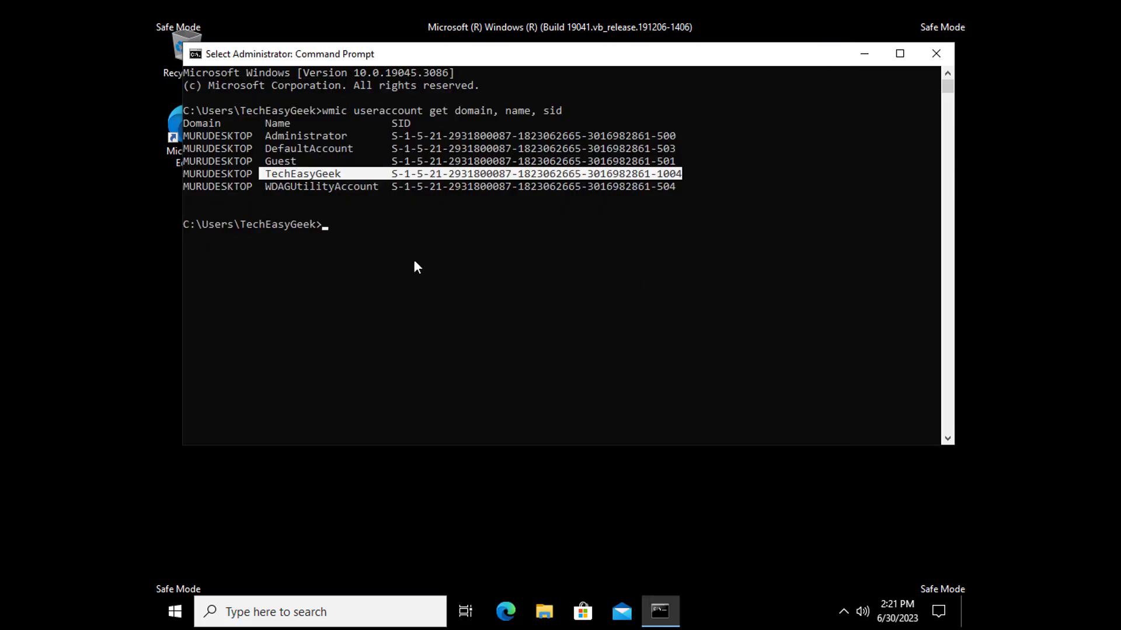
left_click(665, 250)
type("exi")
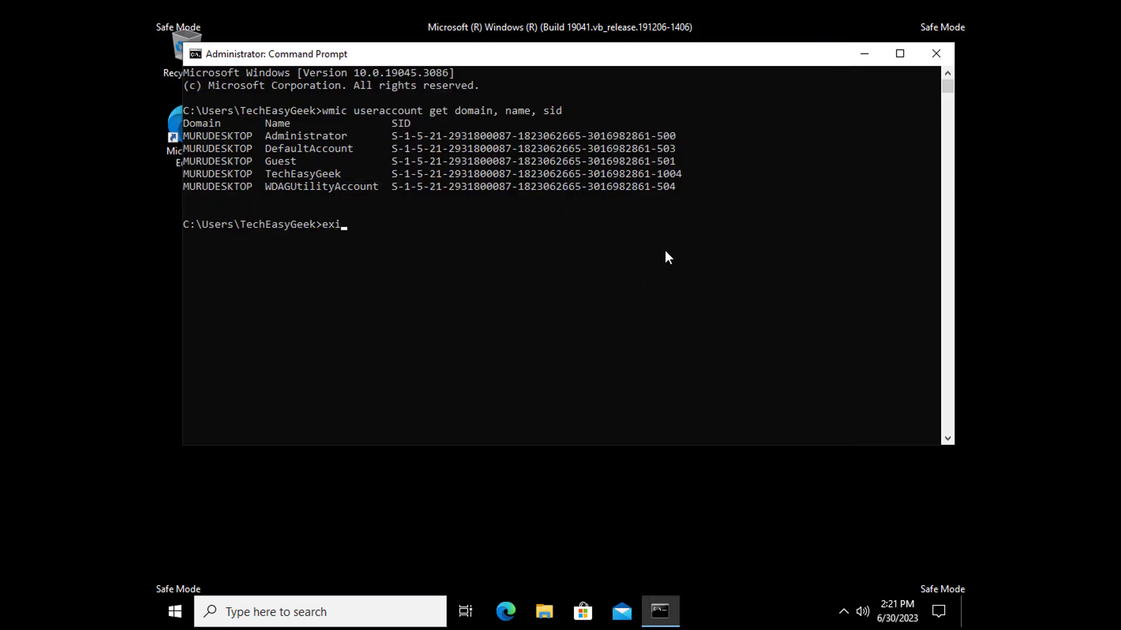
type("t")
key("Return")
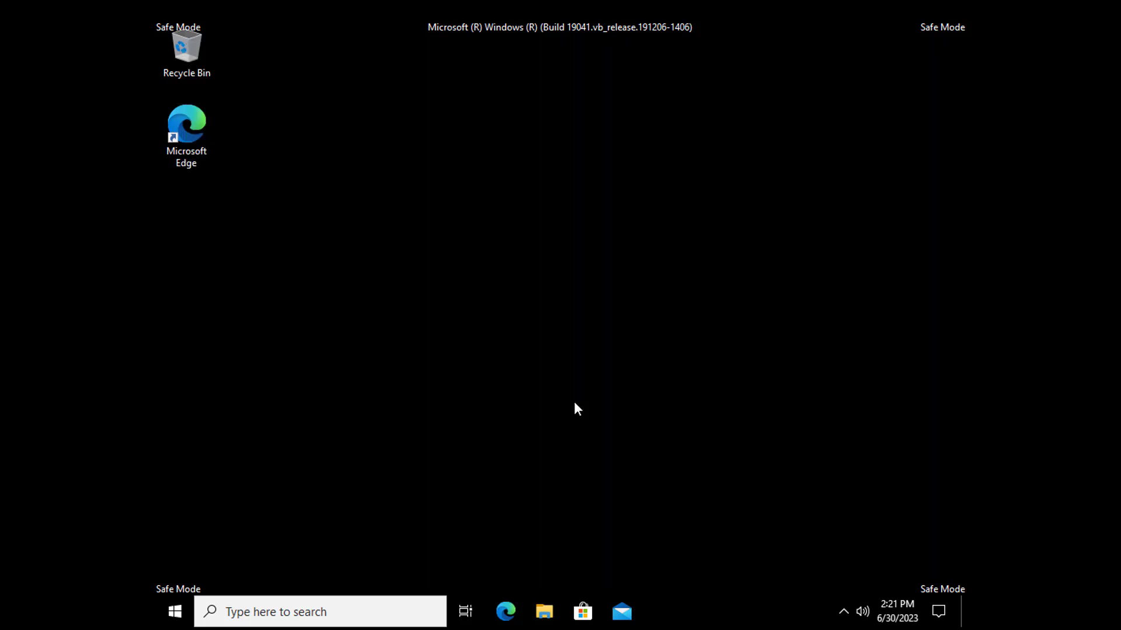
- Restart the computer from the Start menu's power options
left_click(186, 619)
left_click(181, 575)
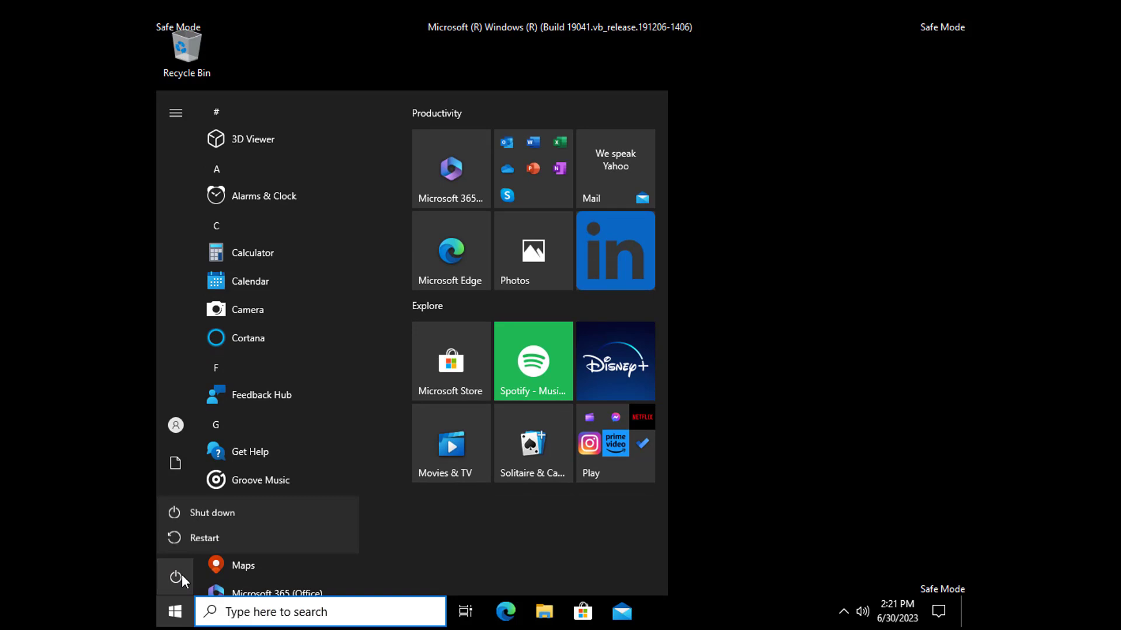
left_click(218, 539)
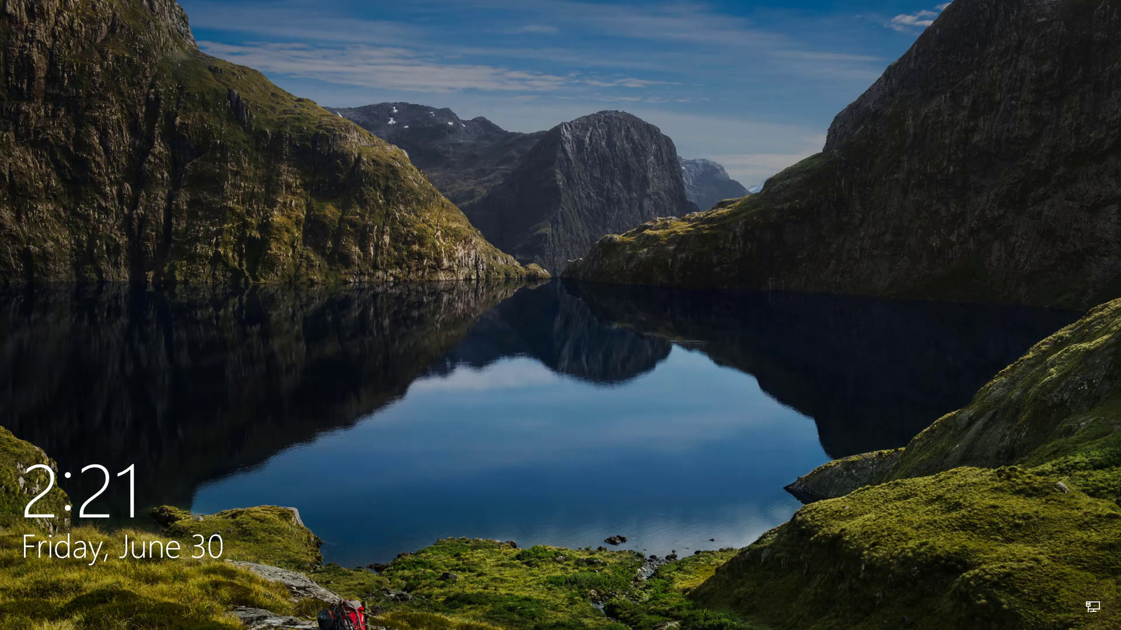
- Dismiss the lock screen and sign in to TechEasyGeek with the password
key("space")
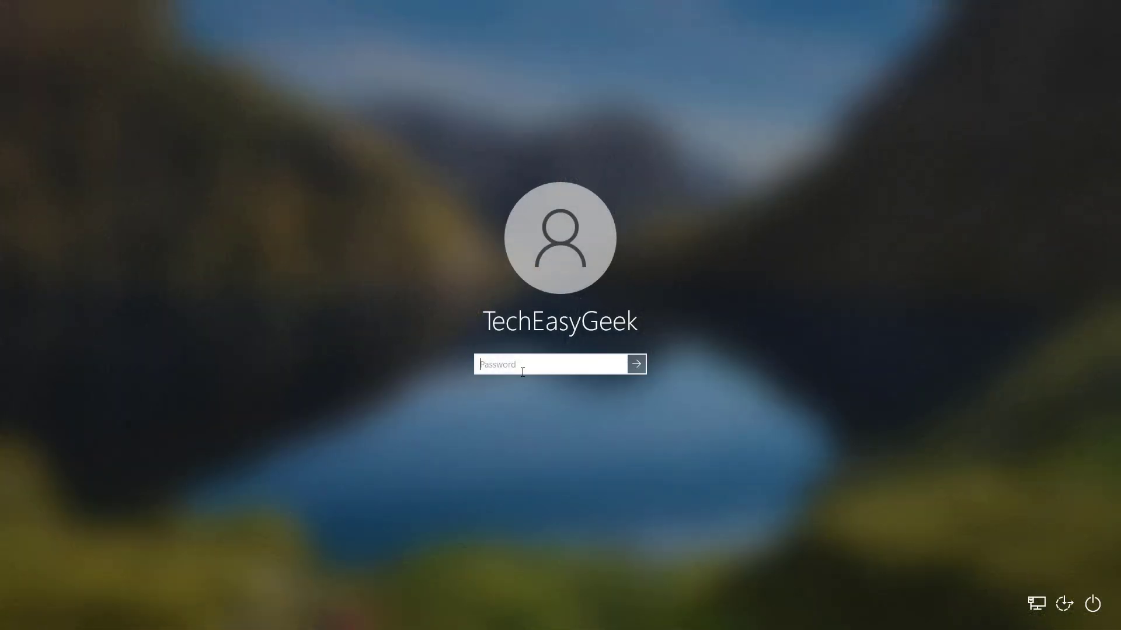
type("*******")
key("Return")
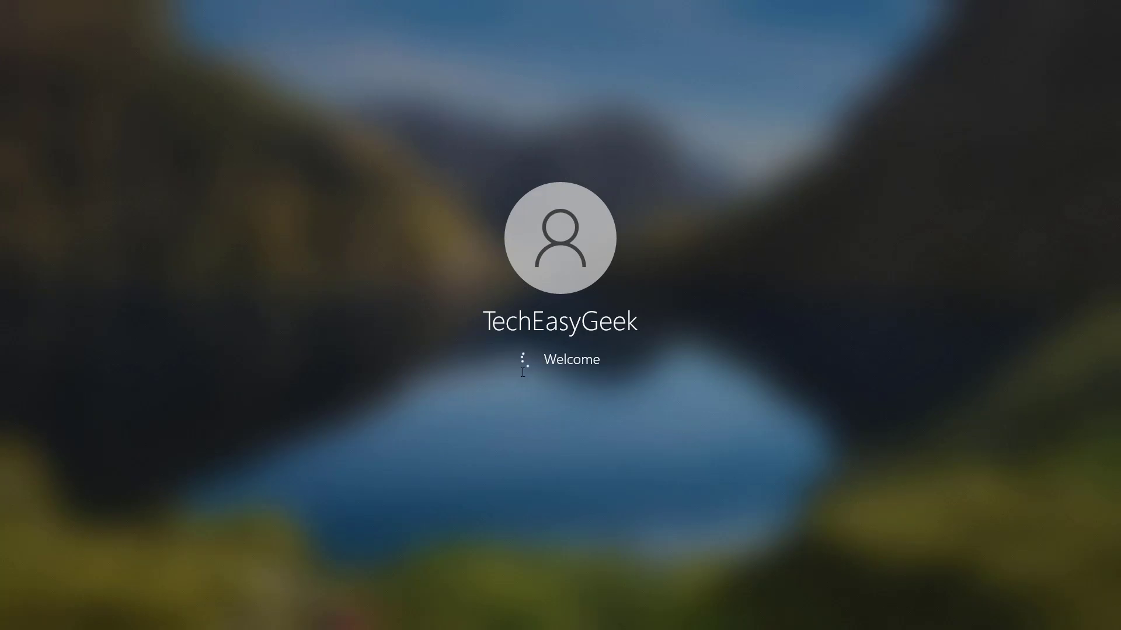